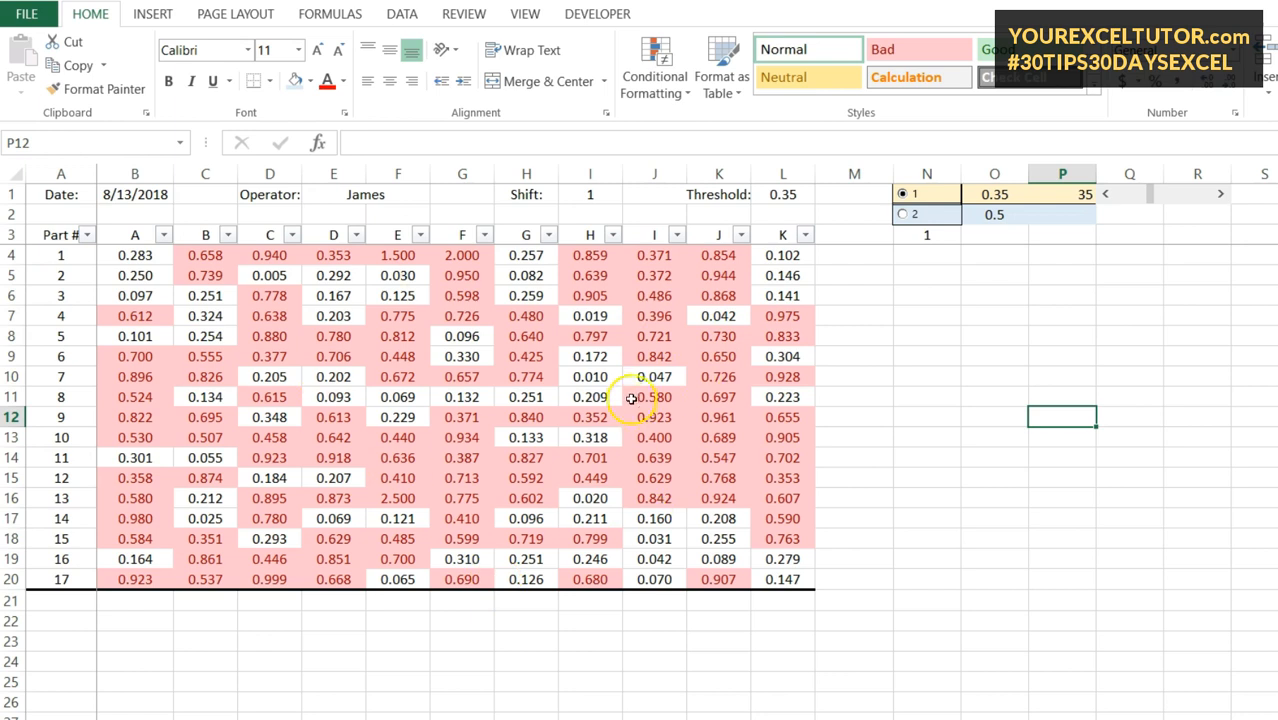
Step: Review the conditional formatting rule that applies to the part measurements table, including its condition and range
{"action": "left_click", "coordinate": [649, 355]}
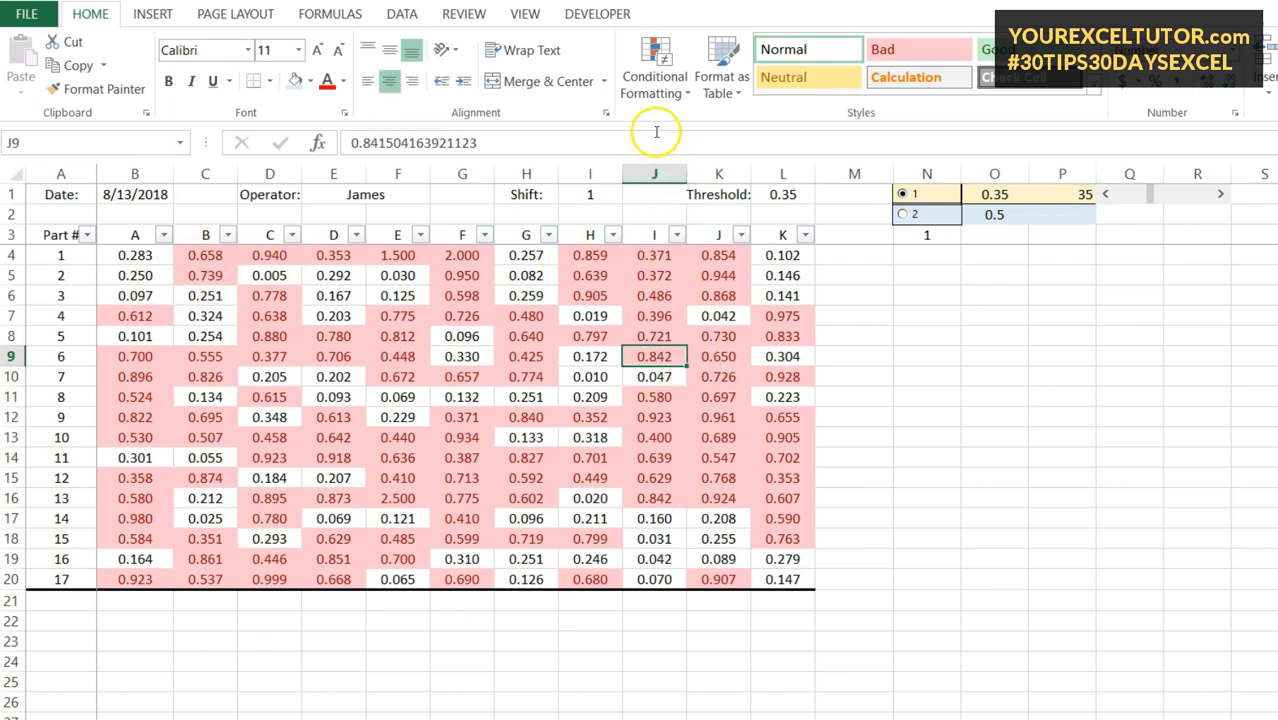
{"action": "left_click", "coordinate": [662, 93]}
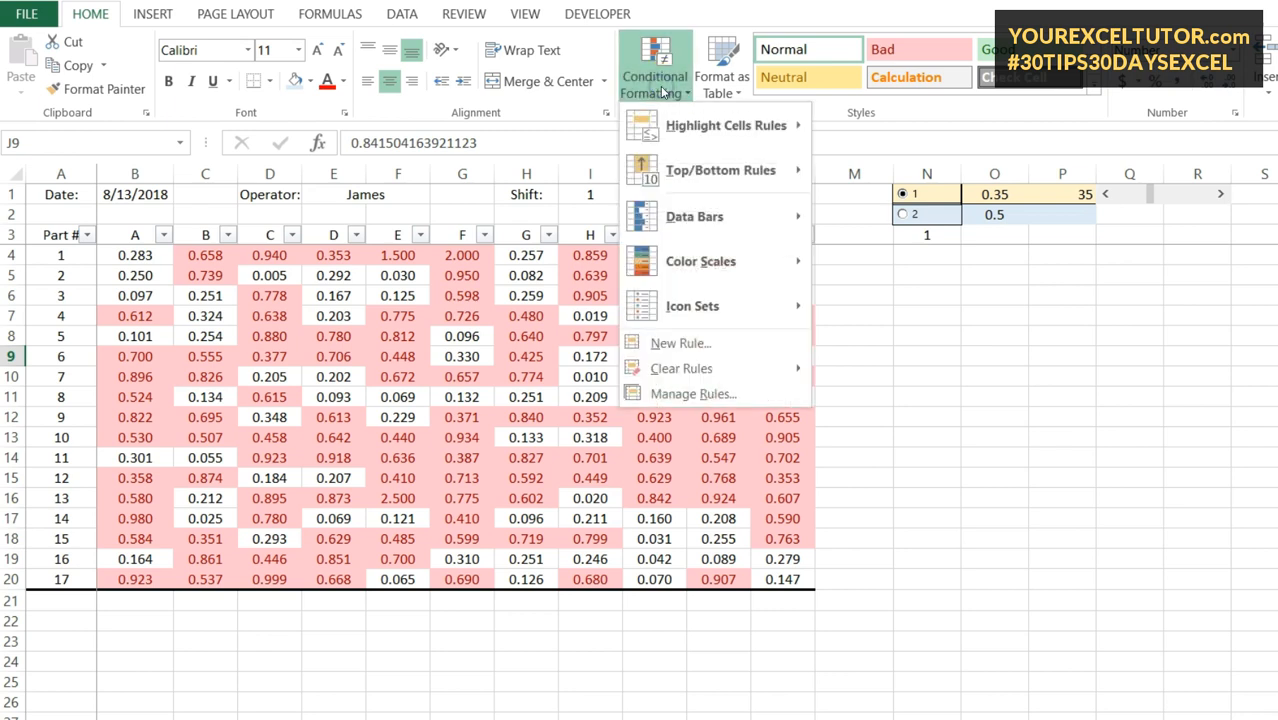
{"action": "left_click", "coordinate": [711, 395]}
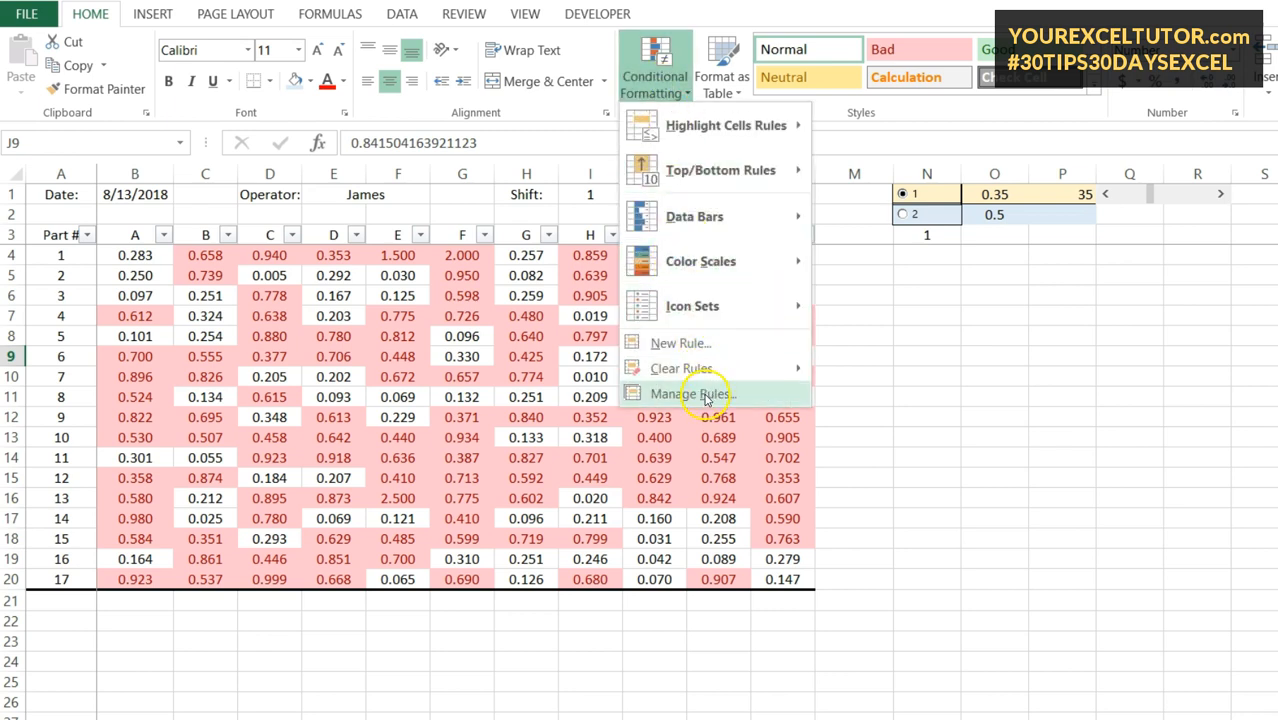
{"action": "left_click_drag", "start_coordinate": [993, 398], "coordinate": [610, 452]}
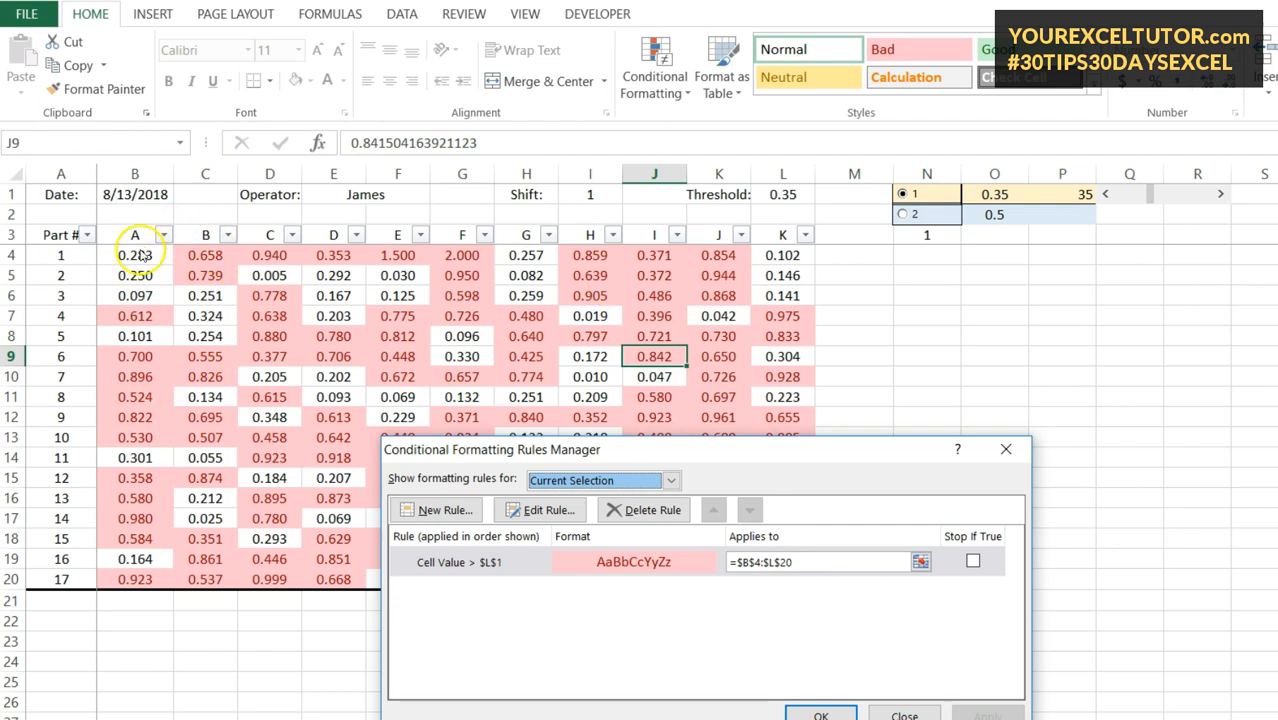
{"action": "left_click_drag", "start_coordinate": [783, 451], "coordinate": [976, 584]}
{"action": "left_click_drag", "start_coordinate": [806, 582], "coordinate": [488, 350]}
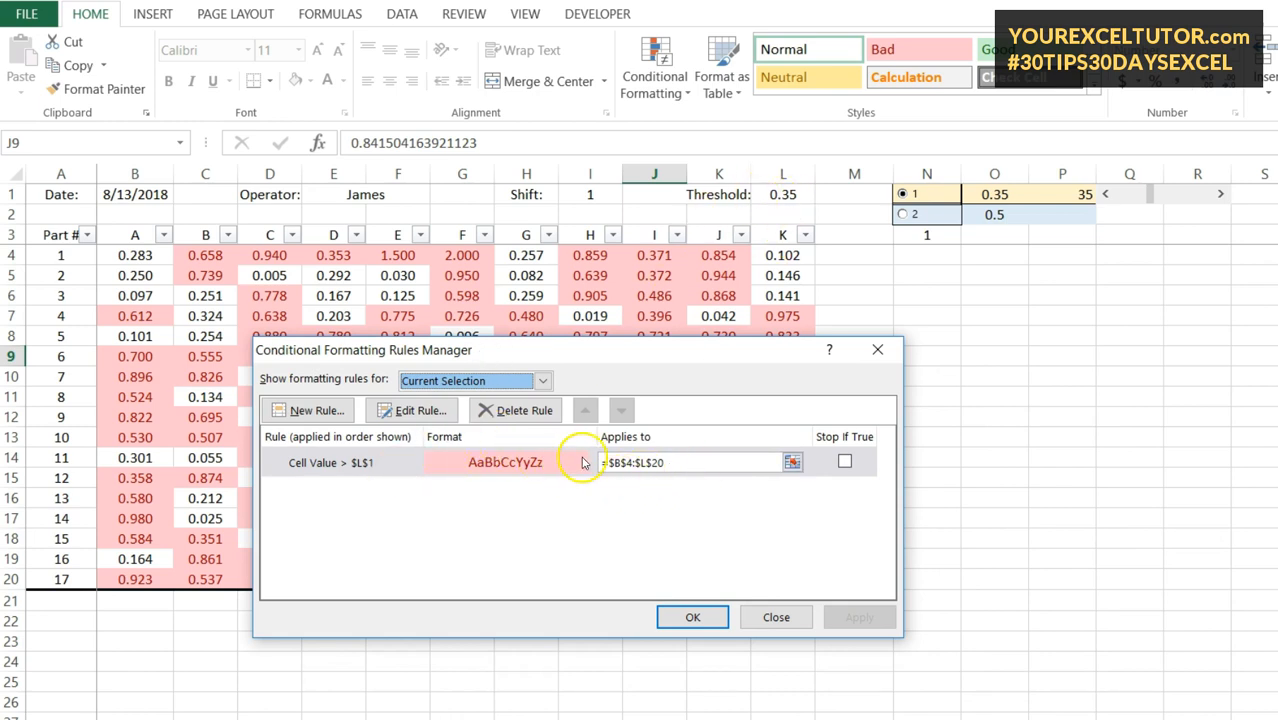
{"action": "left_click", "coordinate": [670, 622]}
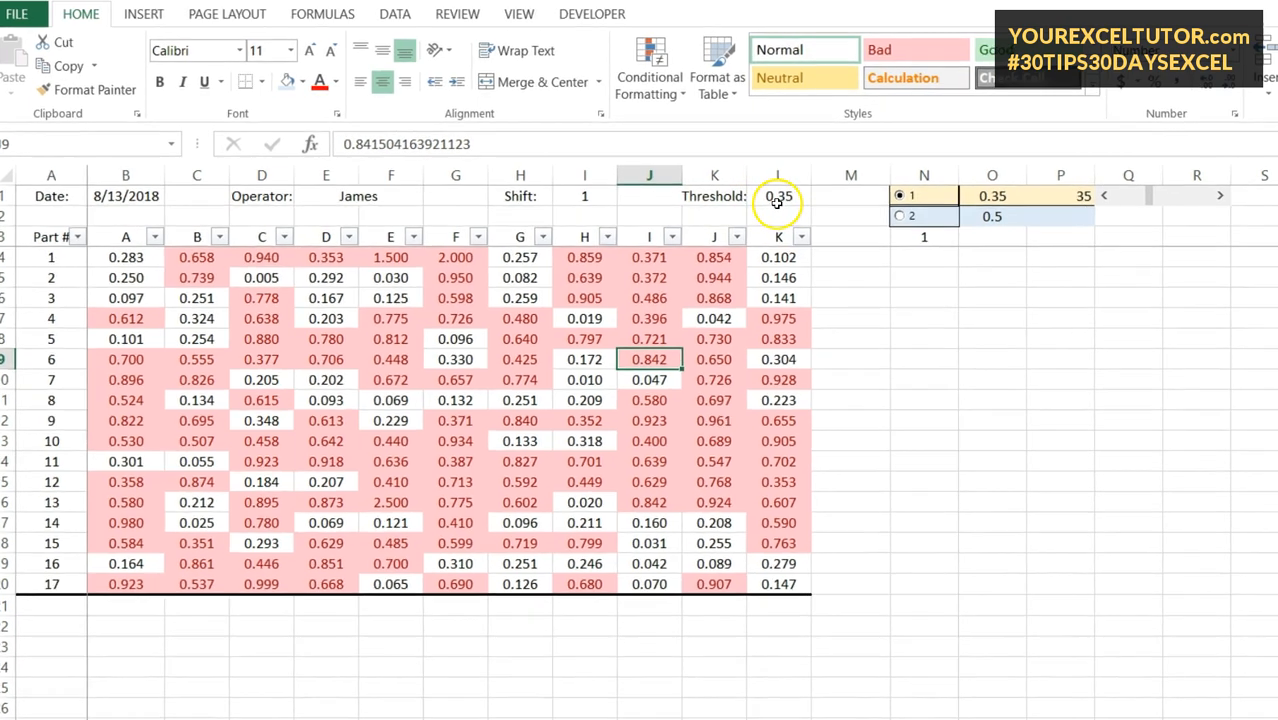
Step: Examine the threshold formula in L1 and the contents of its two source cells, O2 and O1
{"action": "left_click", "coordinate": [776, 196]}
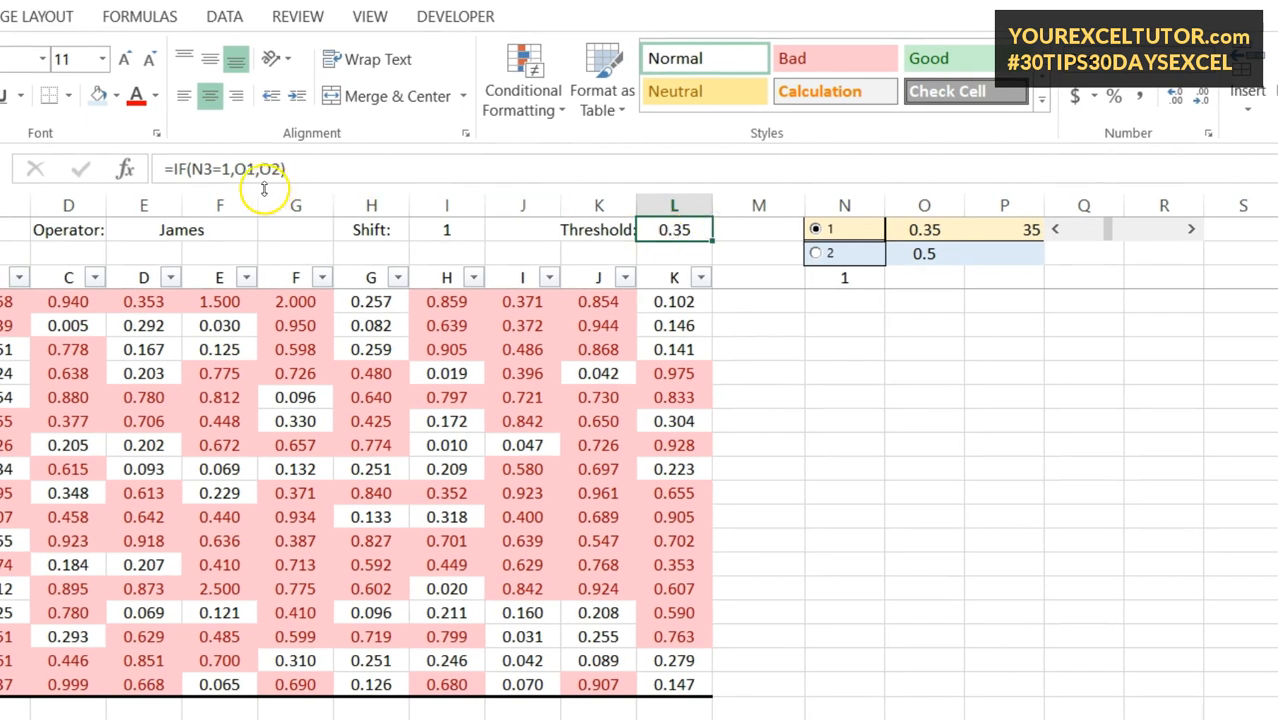
{"action": "left_click", "coordinate": [323, 170]}
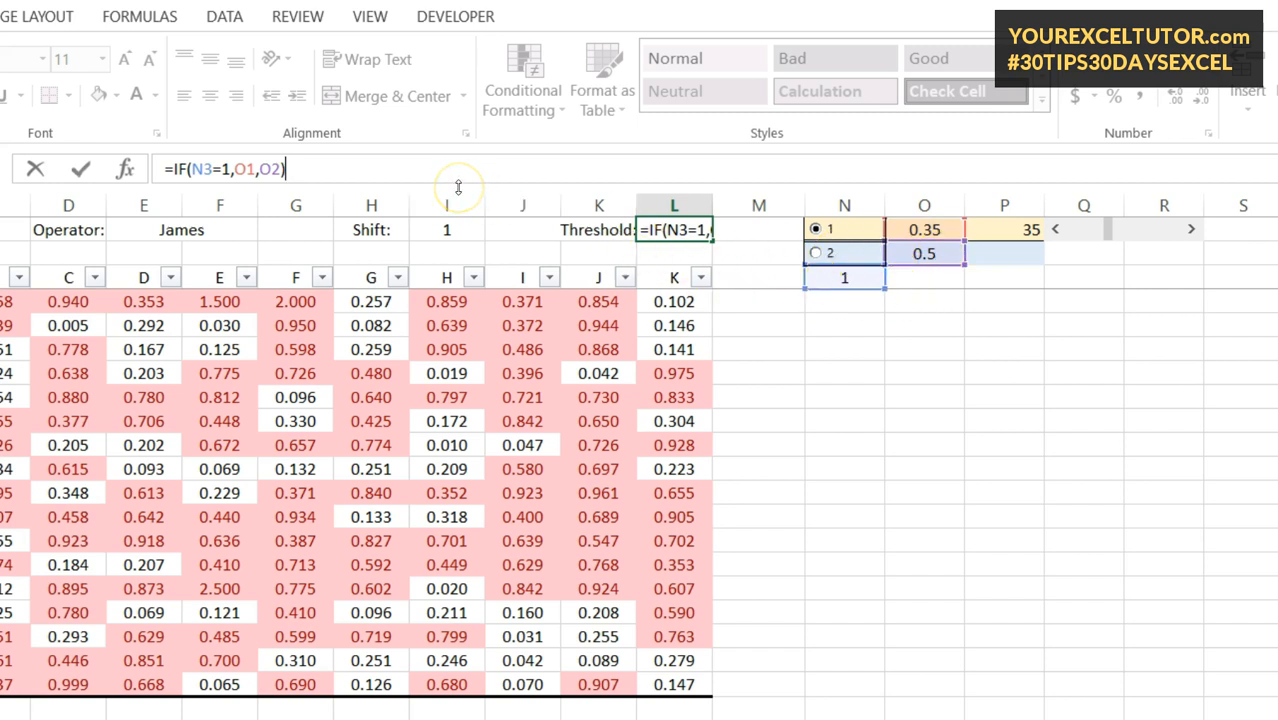
{"action": "key", "text": "Return"}
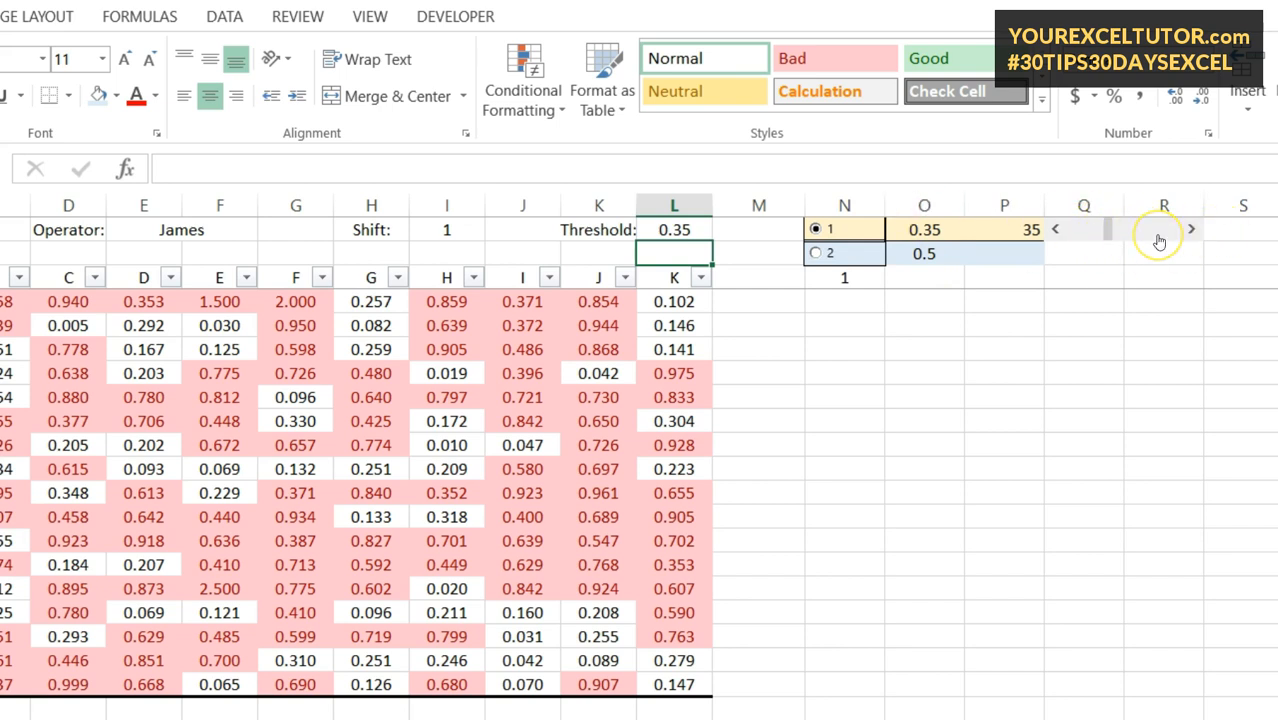
{"action": "left_click", "coordinate": [920, 255]}
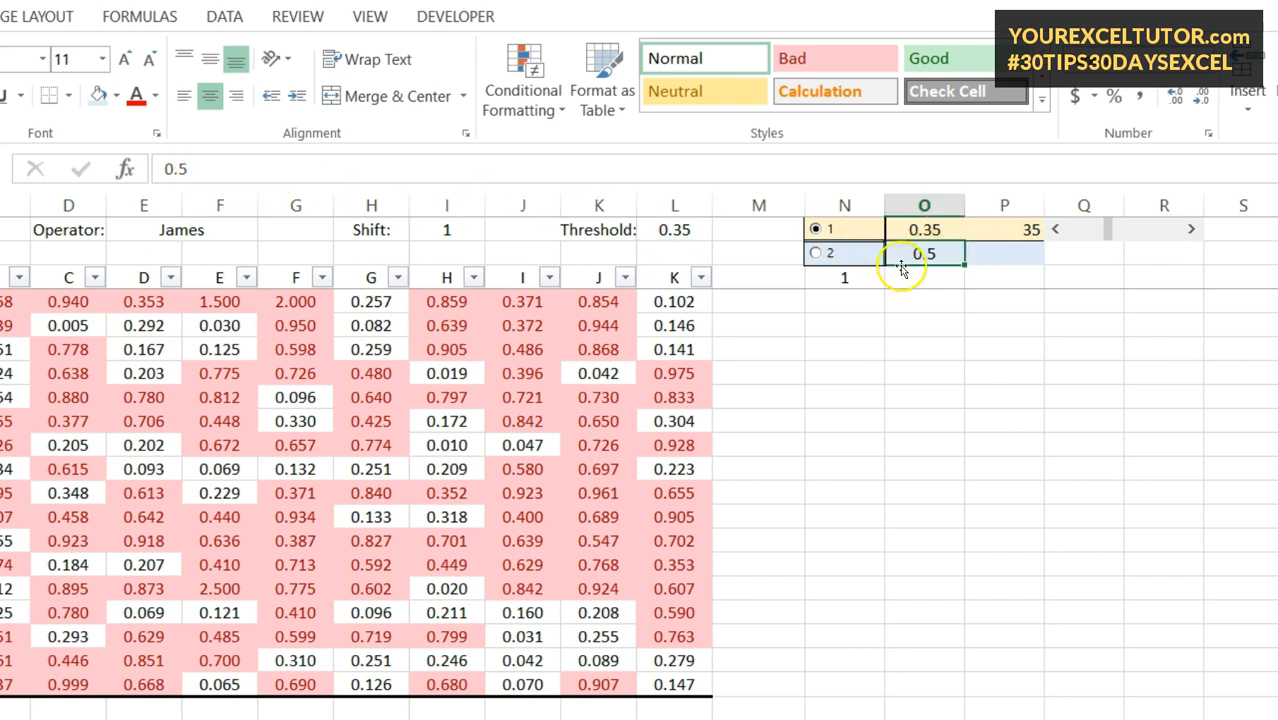
{"action": "left_click", "coordinate": [926, 230]}
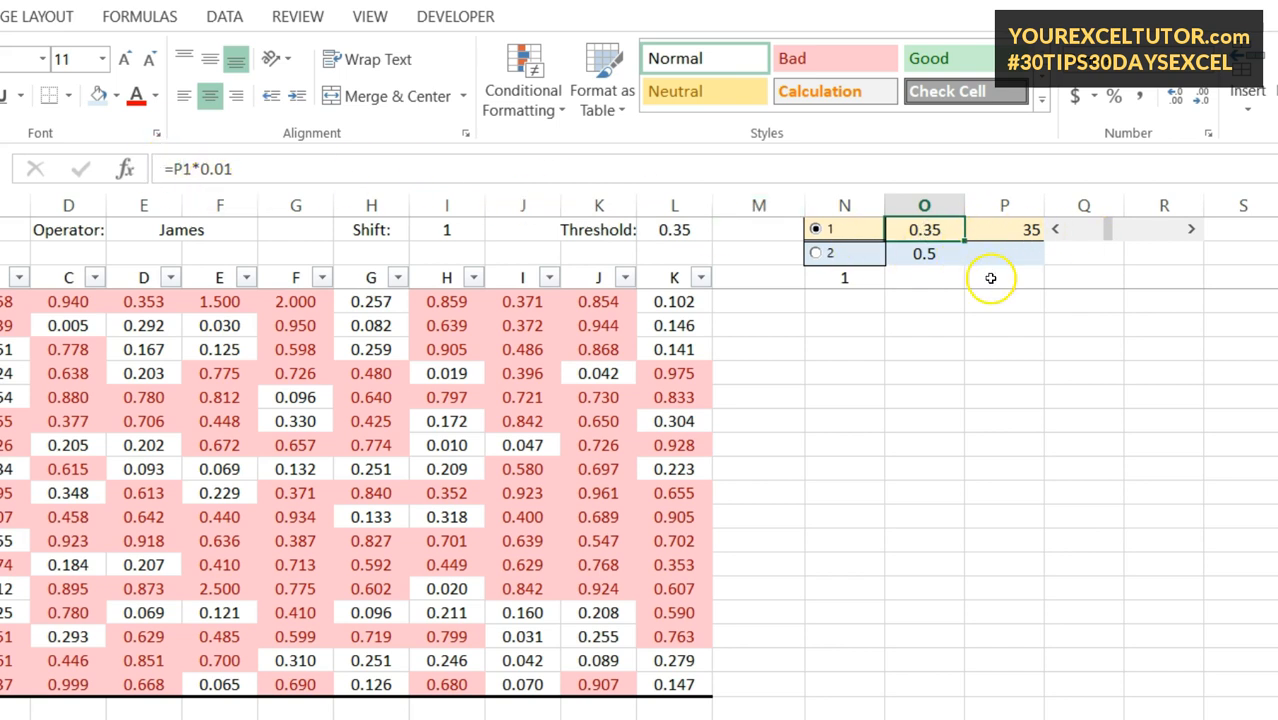
{"action": "left_click", "coordinate": [994, 391]}
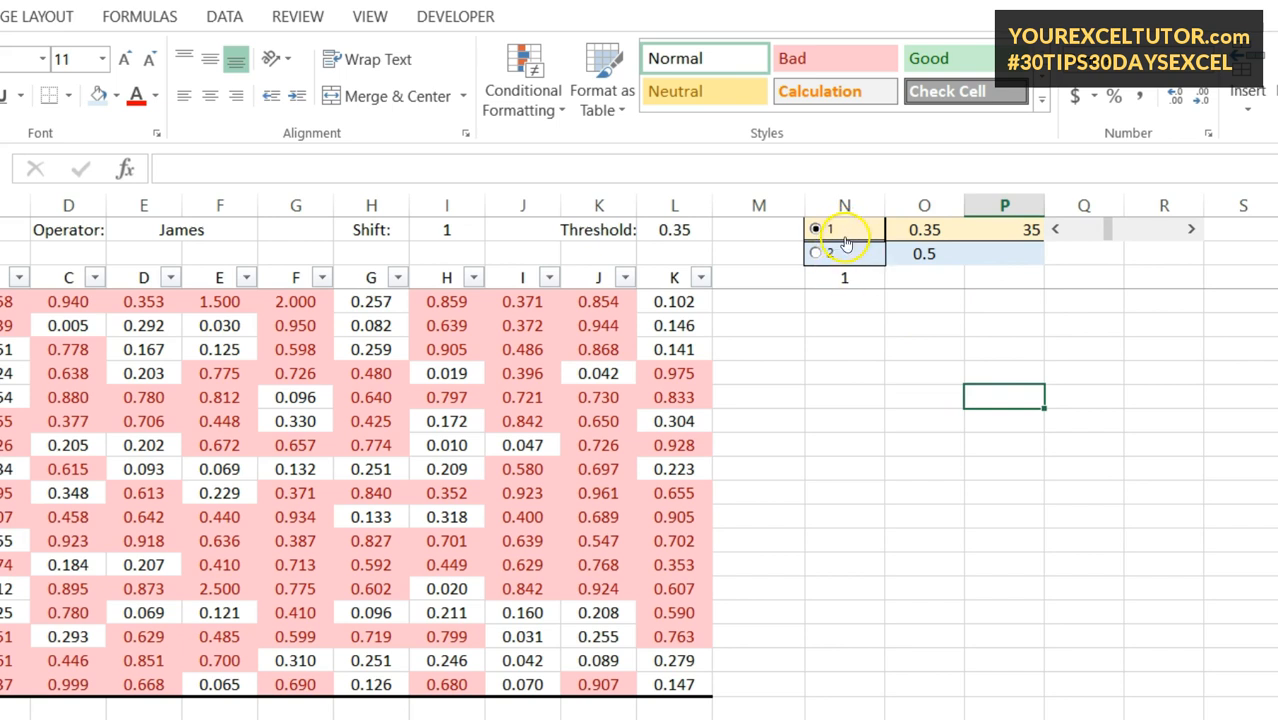
Step: Toggle between threshold options 1 and 2 using the option buttons, ending on option 2
{"action": "left_click", "coordinate": [820, 253]}
{"action": "left_click", "coordinate": [810, 230]}
{"action": "left_click", "coordinate": [822, 253]}
{"action": "left_click", "coordinate": [824, 231]}
{"action": "left_click", "coordinate": [822, 253]}
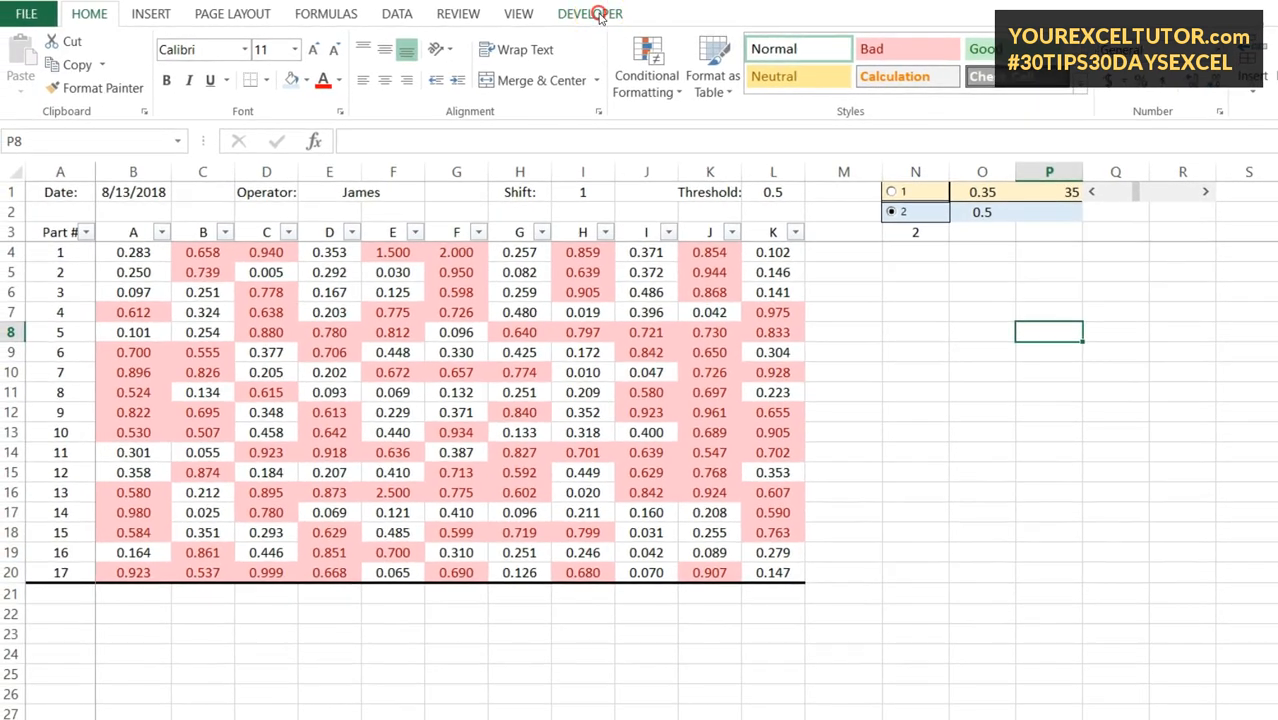
Step: Check in the ribbon customization settings that the Developer tab is enabled
{"action": "right_click", "coordinate": [595, 18]}
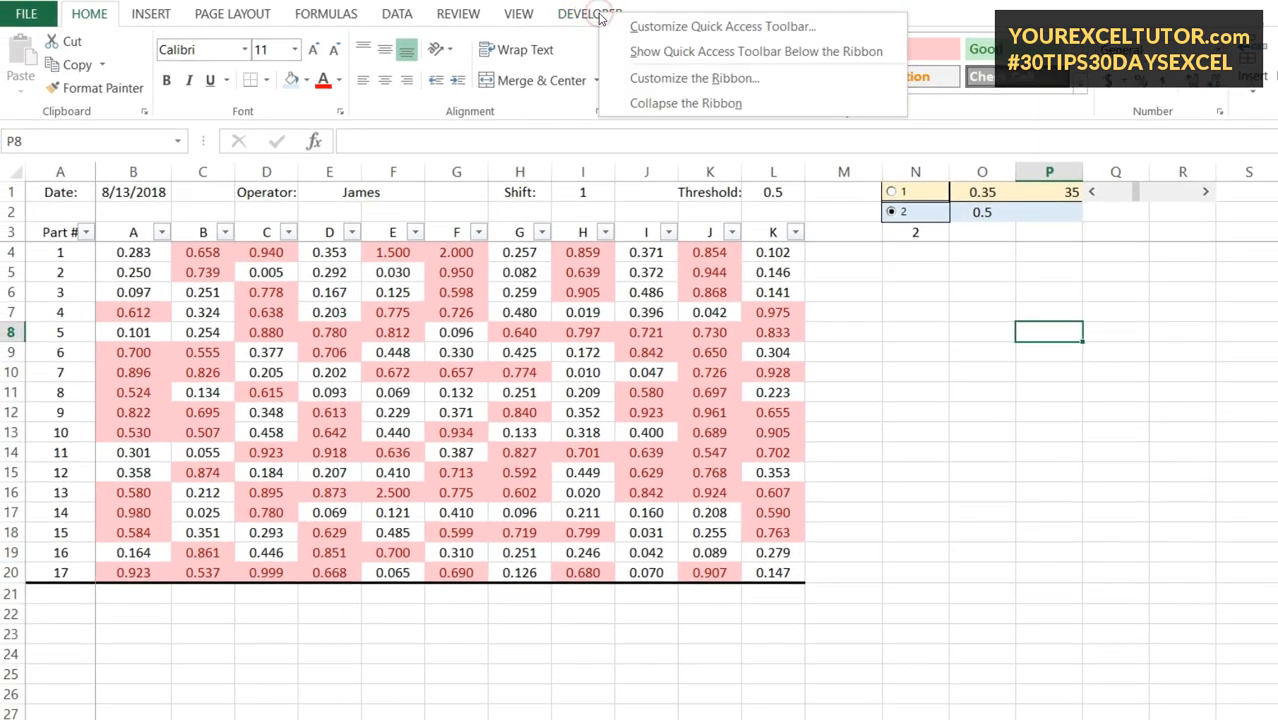
{"action": "left_click", "coordinate": [661, 85]}
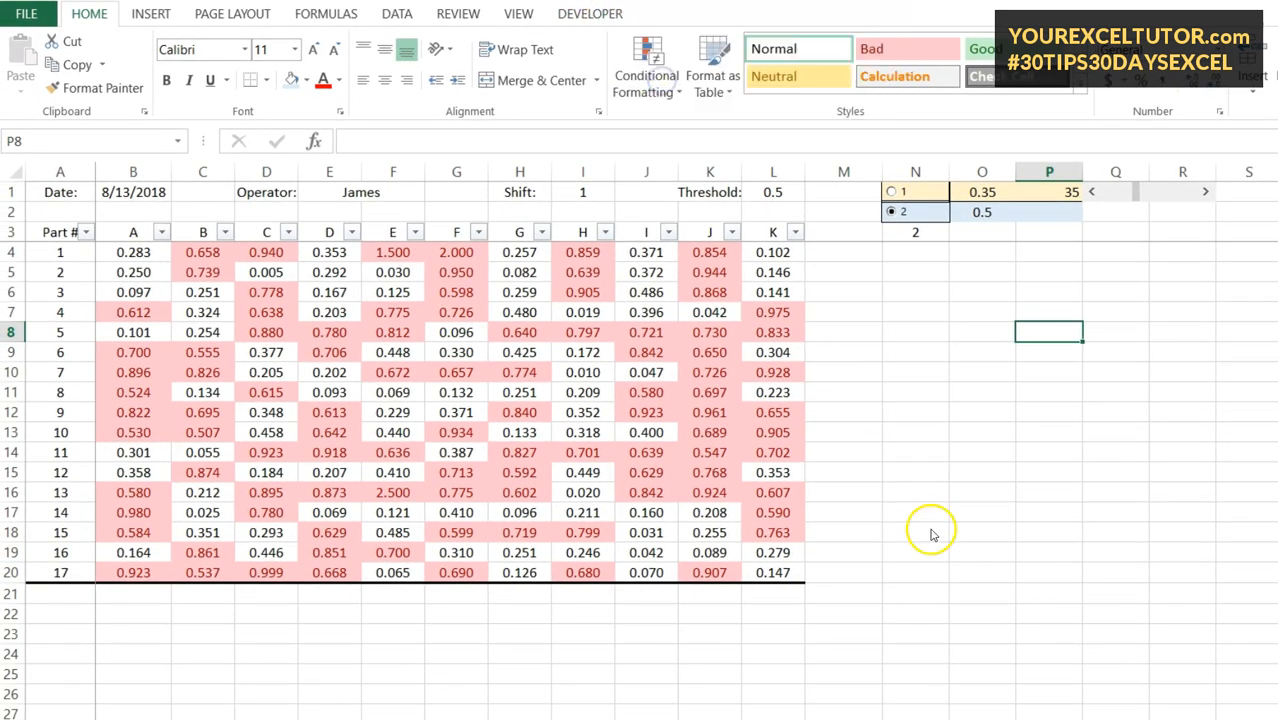
{"action": "left_click_drag", "start_coordinate": [822, 77], "coordinate": [526, 12]}
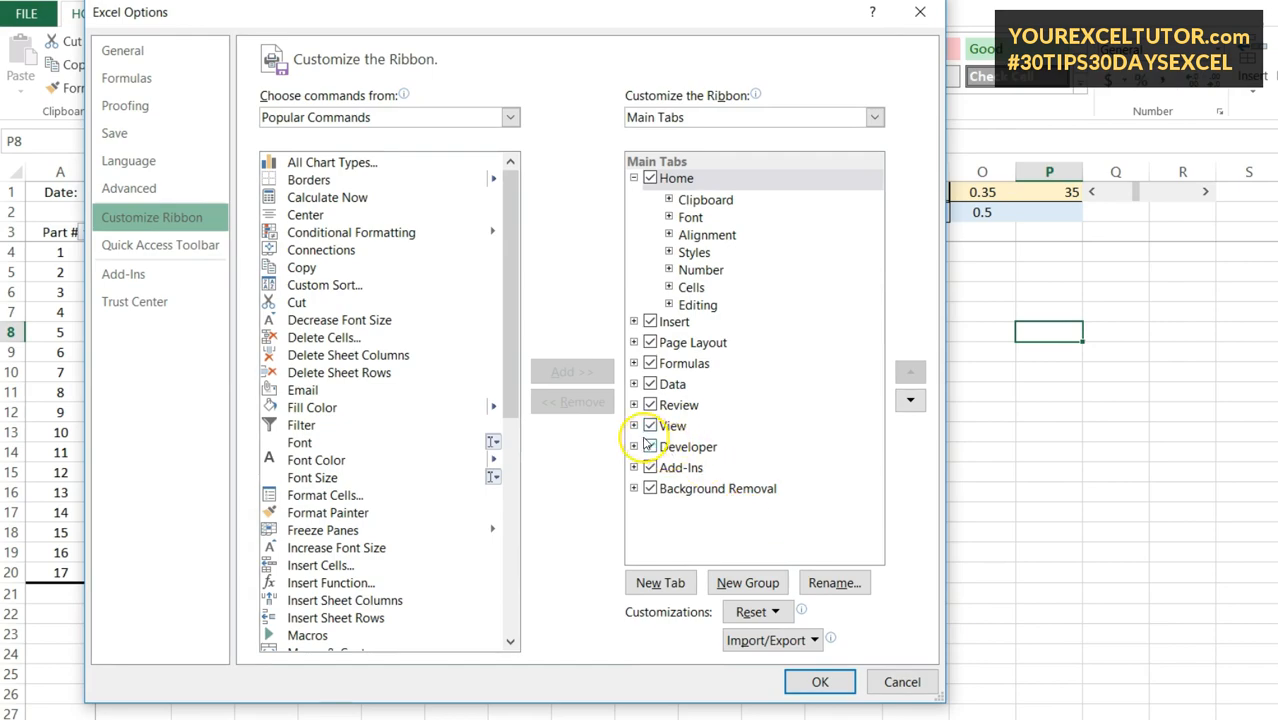
{"action": "left_click", "coordinate": [826, 682]}
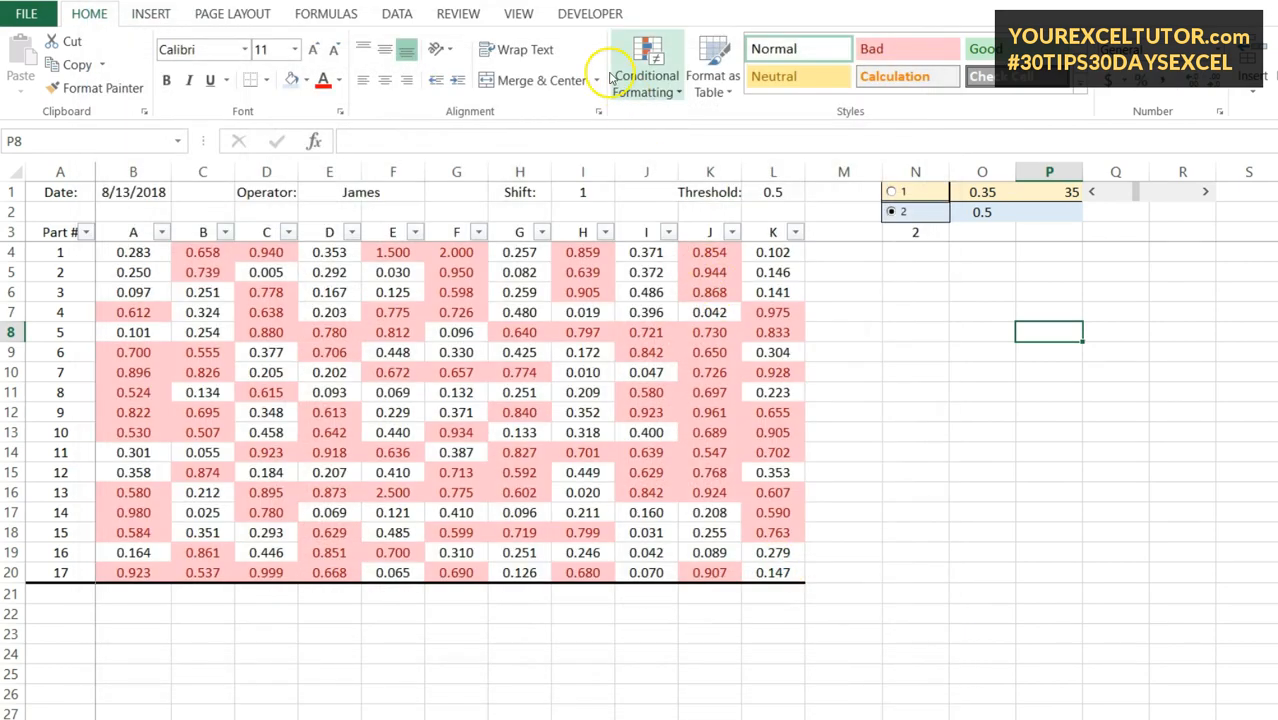
Step: Insert an option button form control in the empty area around O8:Q10, below the threshold options
{"action": "left_click", "coordinate": [589, 14]}
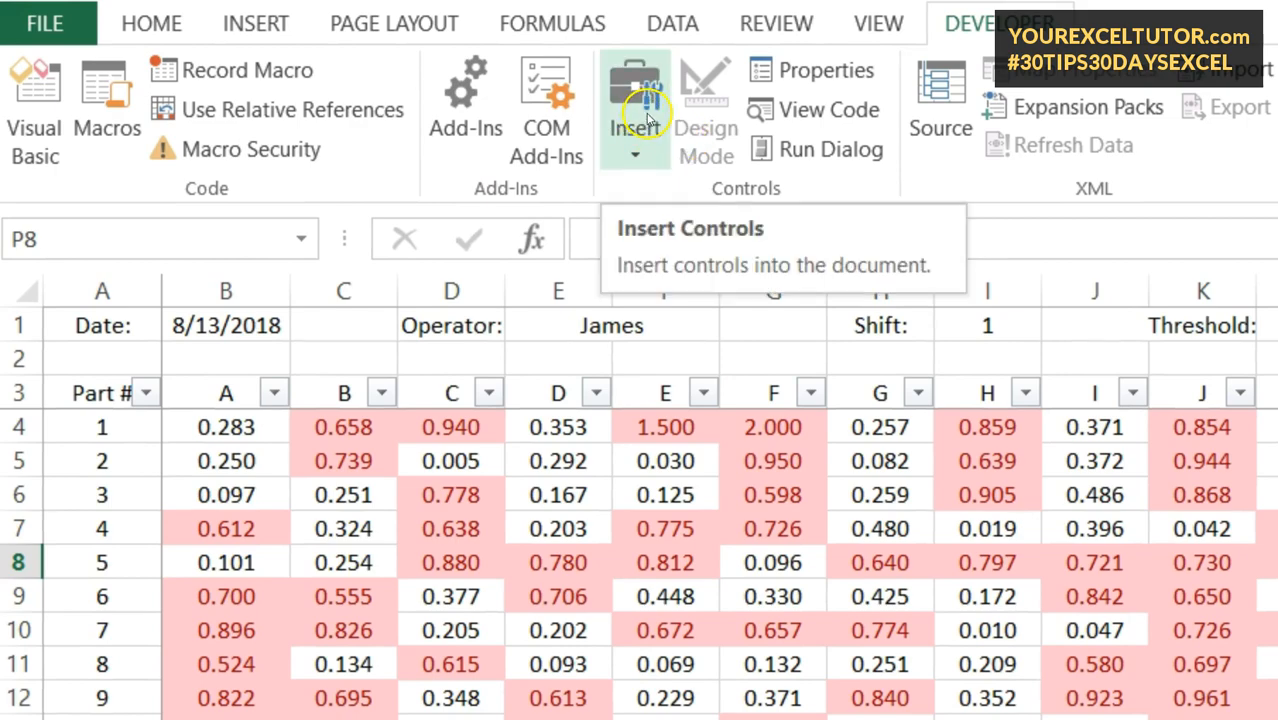
{"action": "left_click", "coordinate": [647, 110]}
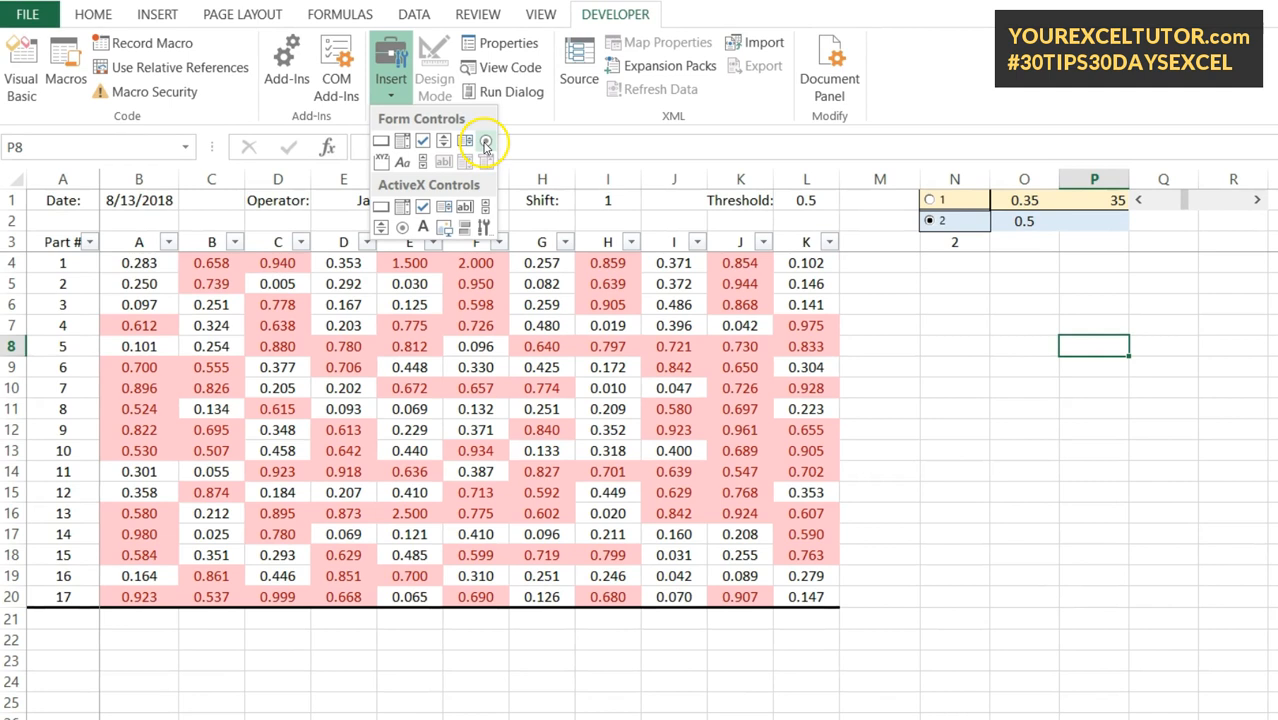
{"action": "left_click", "coordinate": [485, 145]}
{"action": "left_click_drag", "start_coordinate": [971, 331], "coordinate": [1200, 399]}
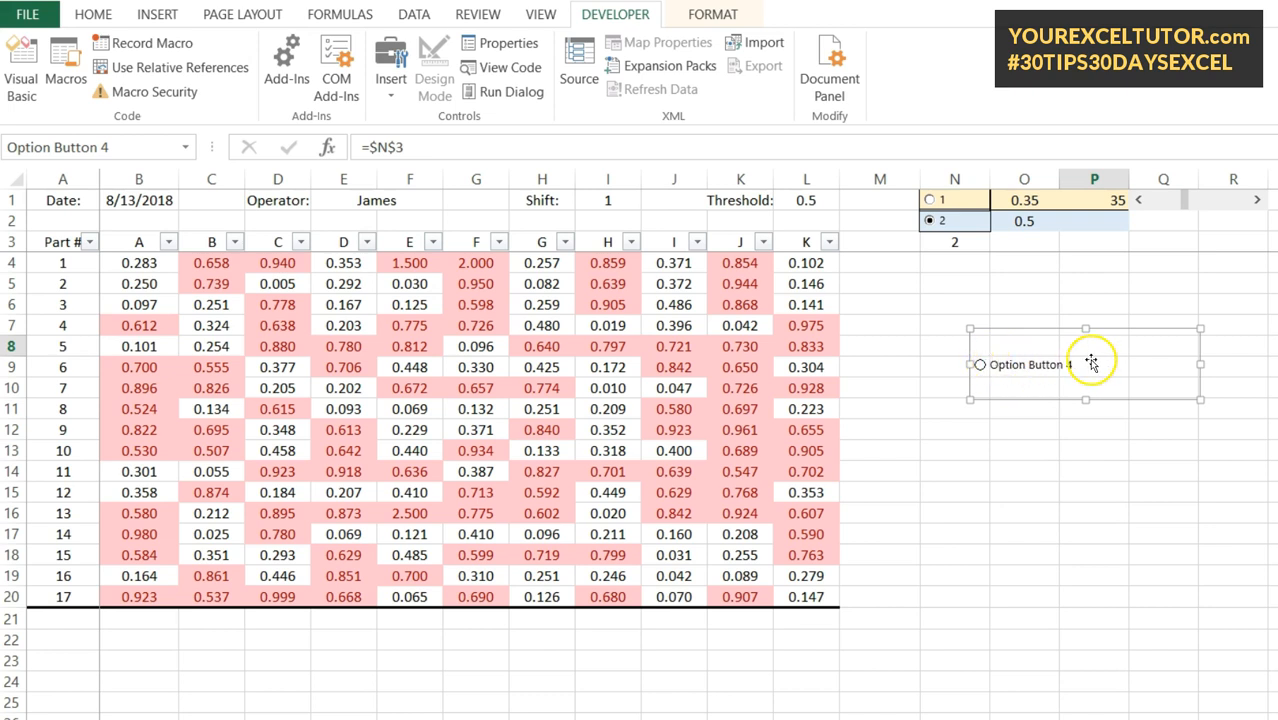
Step: Examine the new option button's control settings and its cell link, then close them without changes and deselect the button
{"action": "right_click", "coordinate": [1120, 397]}
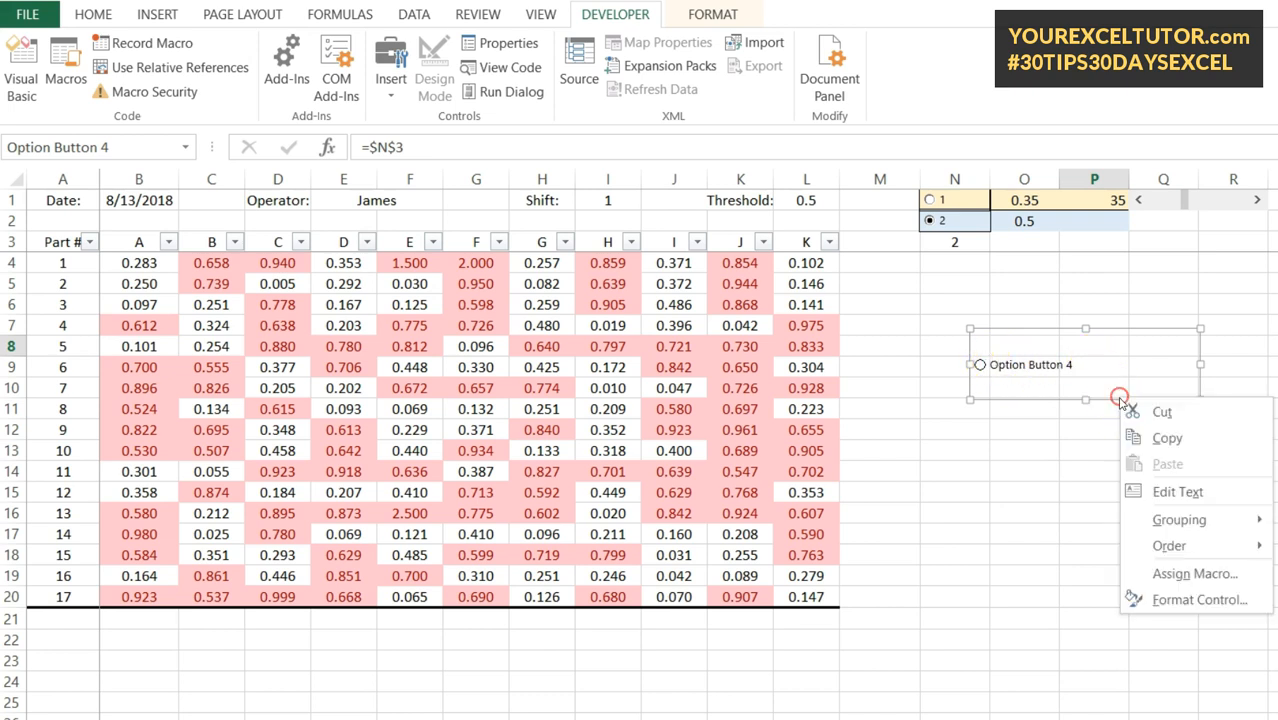
{"action": "left_click", "coordinate": [1199, 600]}
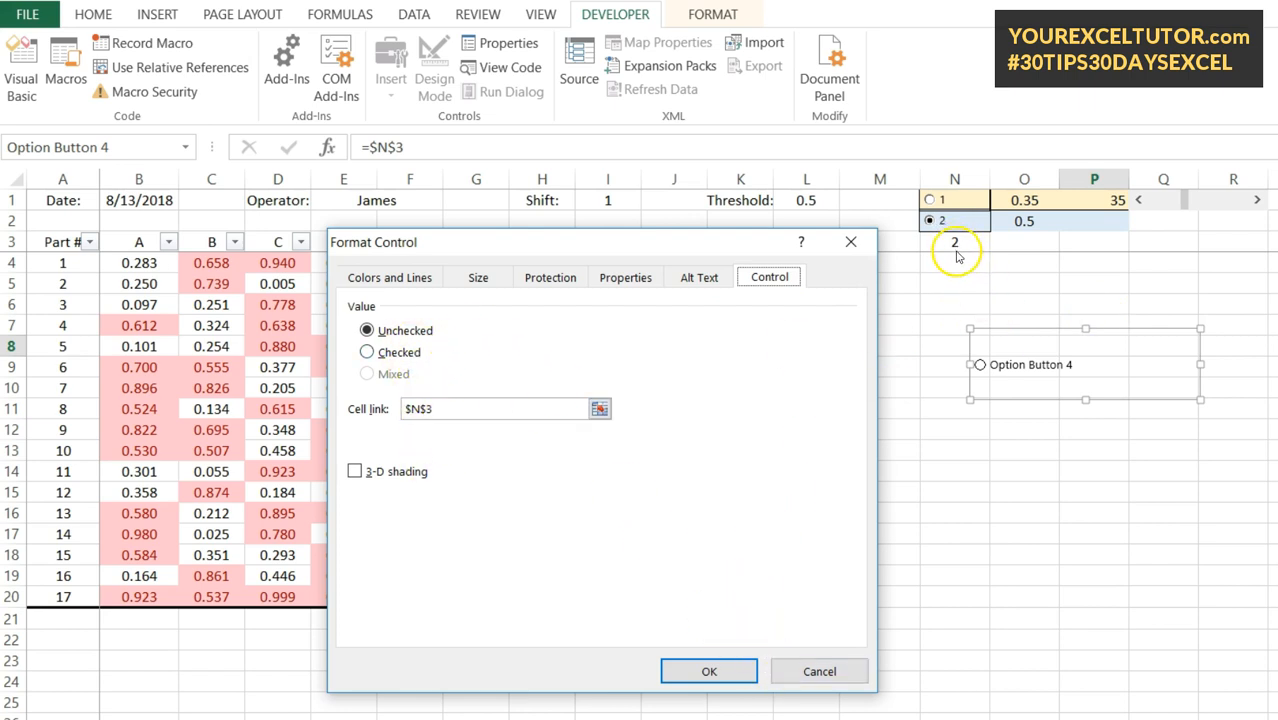
{"action": "left_click_drag", "start_coordinate": [664, 242], "coordinate": [621, 271]}
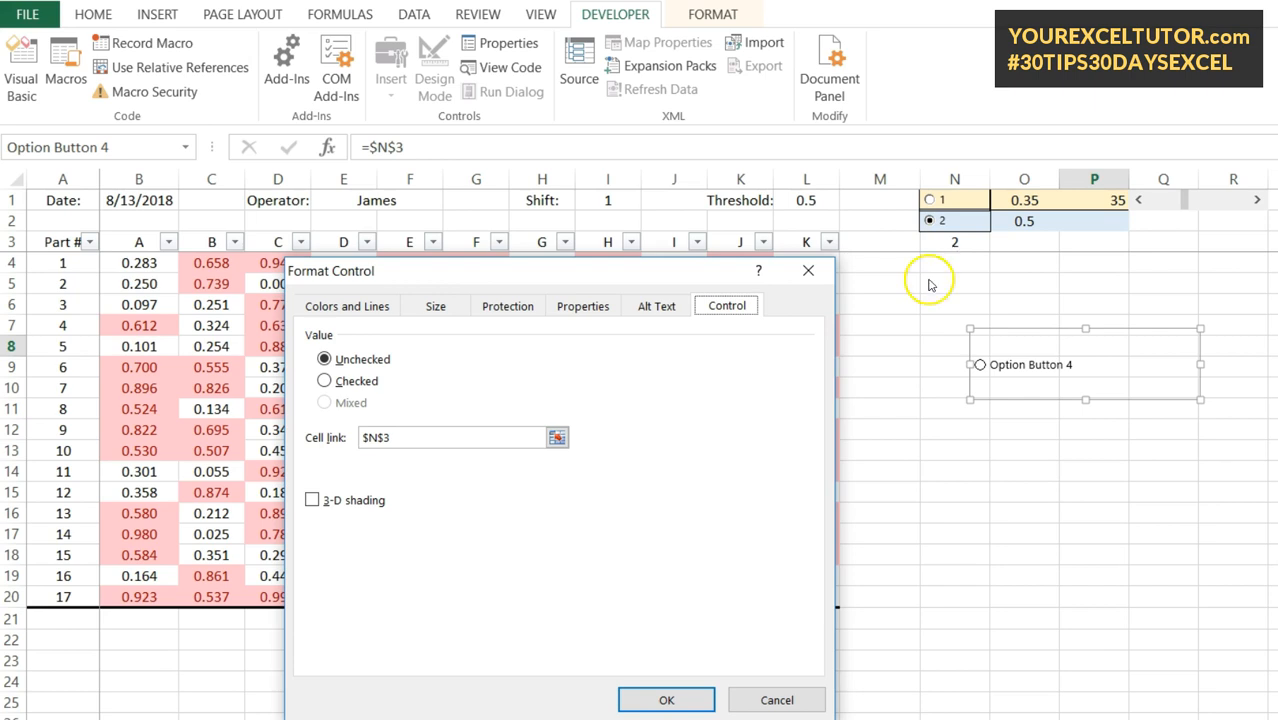
{"action": "left_click", "coordinate": [950, 250]}
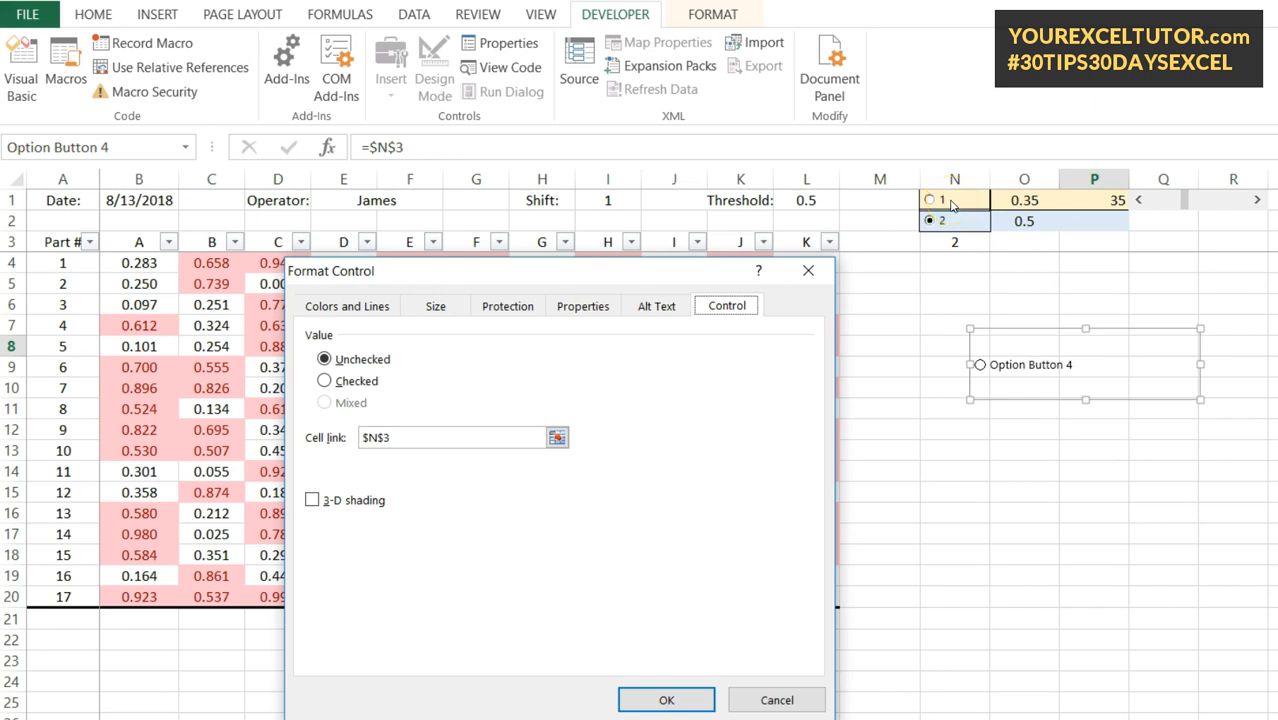
{"action": "left_click", "coordinate": [993, 358]}
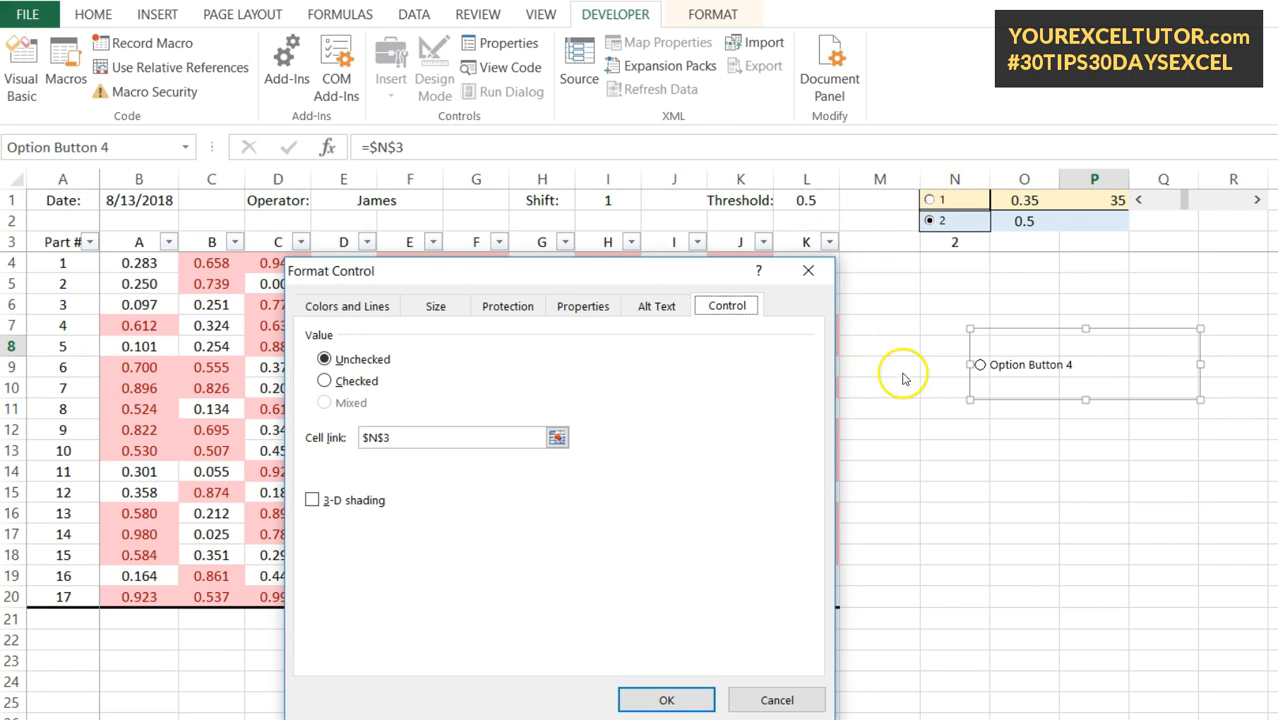
{"action": "left_click", "coordinate": [776, 692]}
{"action": "left_click", "coordinate": [1024, 555]}
Step: Test the new option button by selecting it, then remove it from the sheet
{"action": "left_click", "coordinate": [980, 364]}
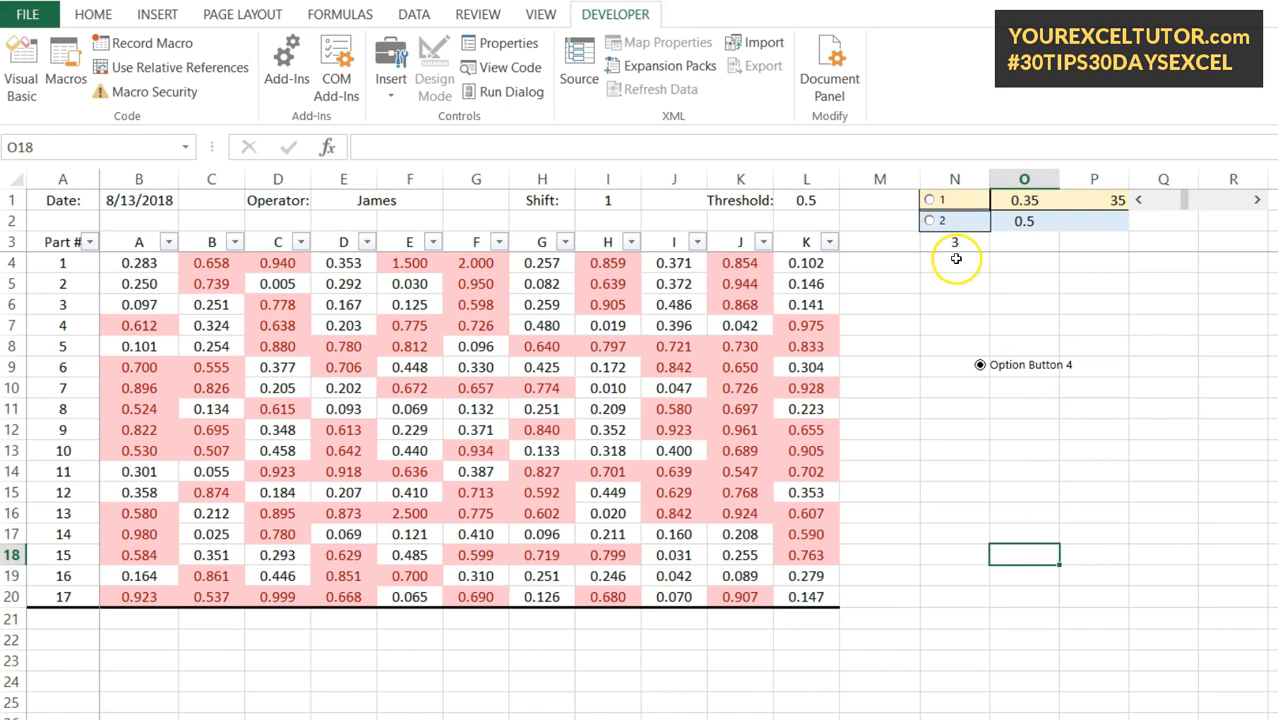
{"action": "right_click", "coordinate": [1030, 364]}
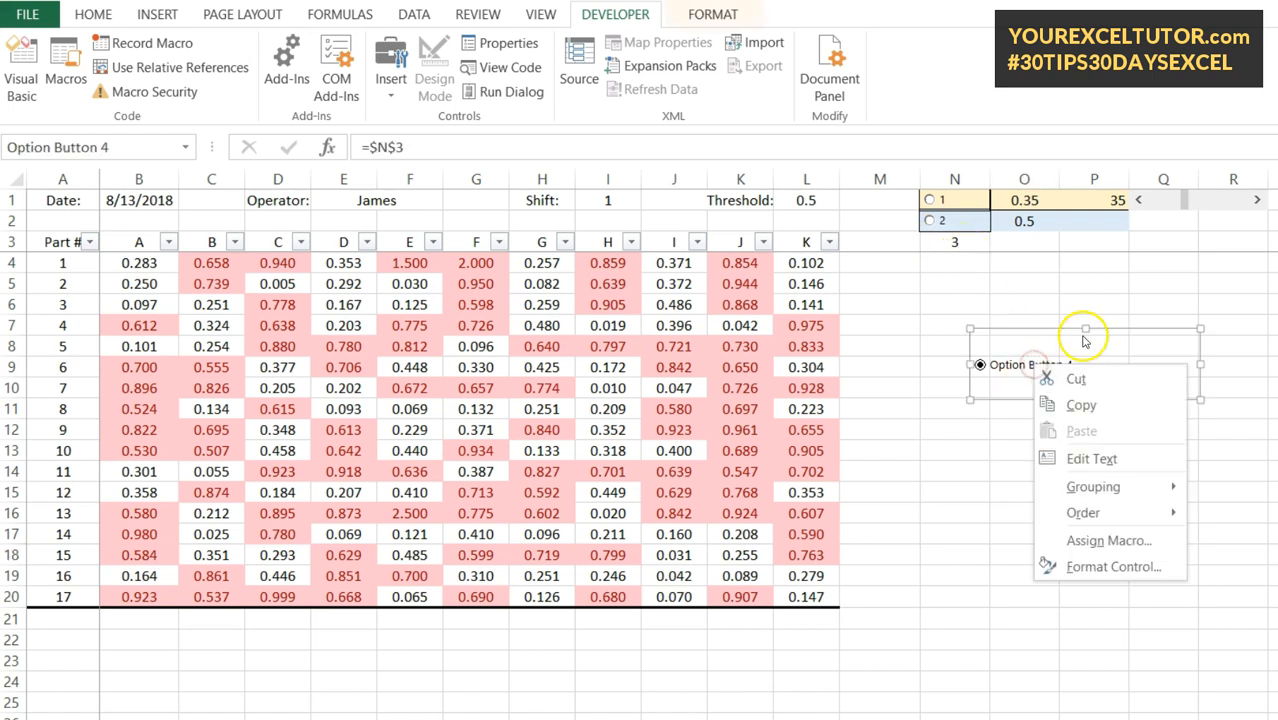
{"action": "left_click", "coordinate": [1076, 379]}
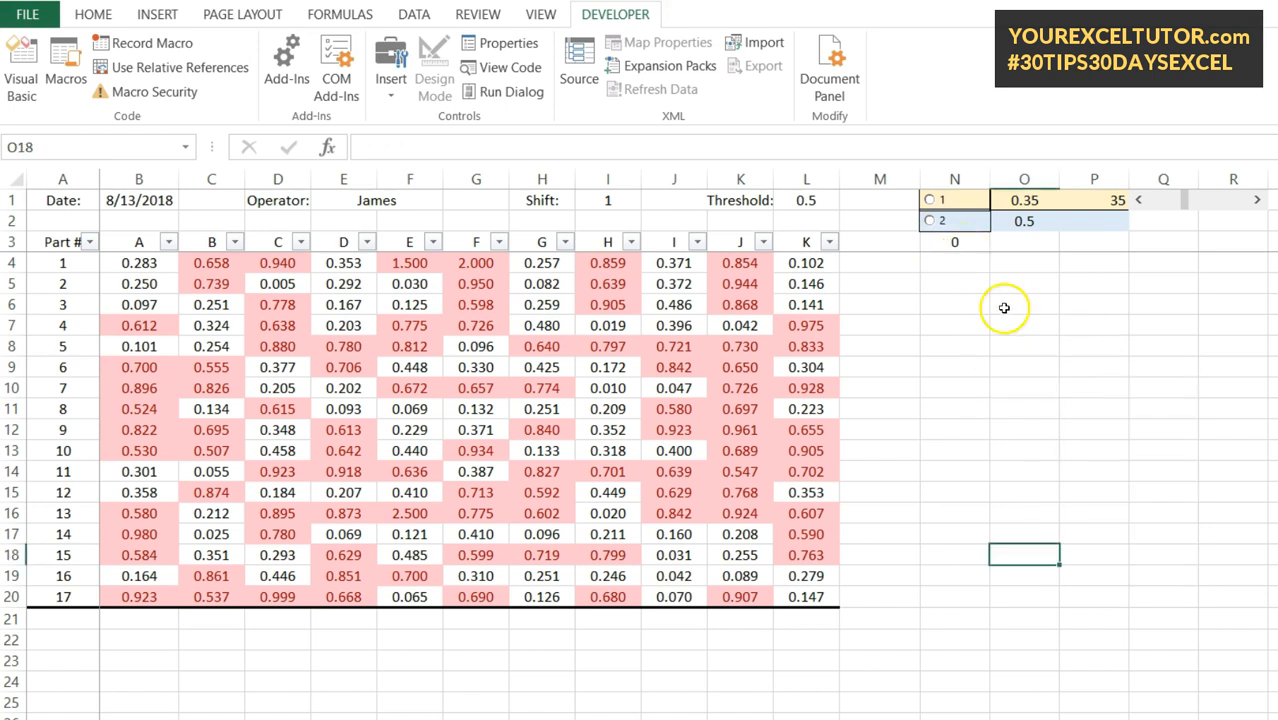
Step: Switch the threshold choice through option 1 to option 2 and move the existing scroll bar to 69
{"action": "left_click", "coordinate": [940, 200]}
{"action": "left_click", "coordinate": [945, 222]}
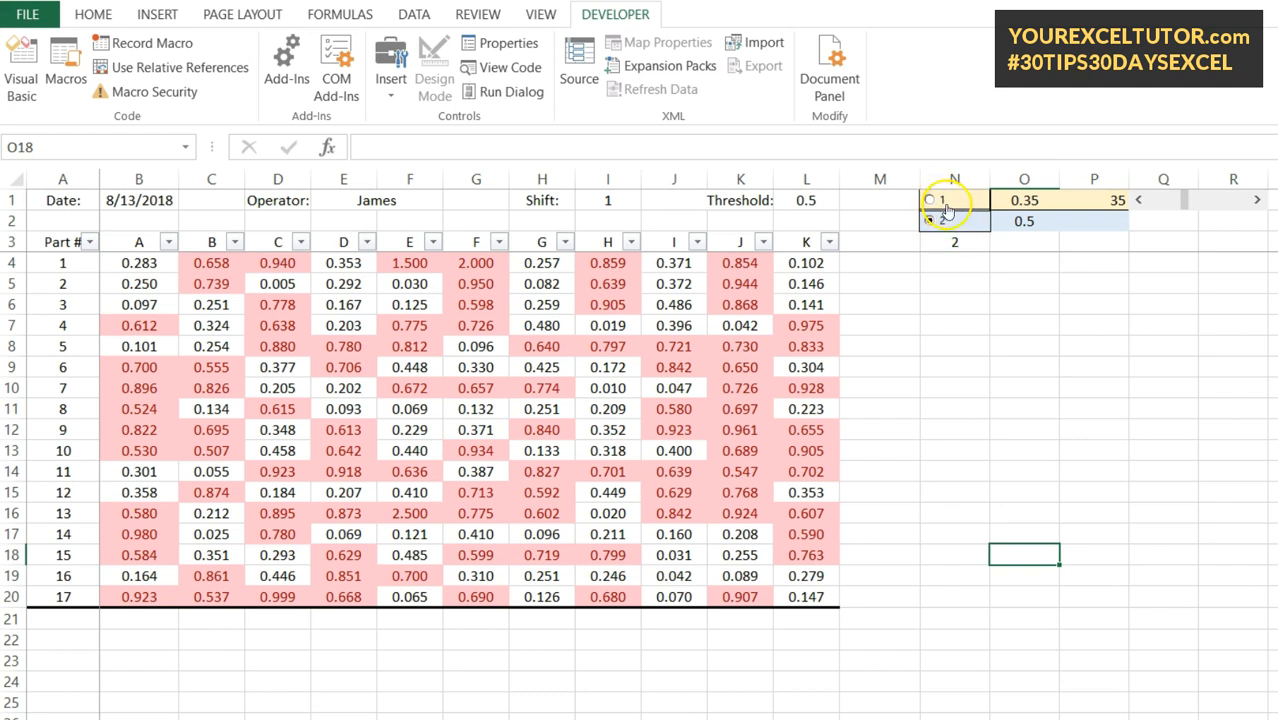
{"action": "left_click", "coordinate": [955, 242]}
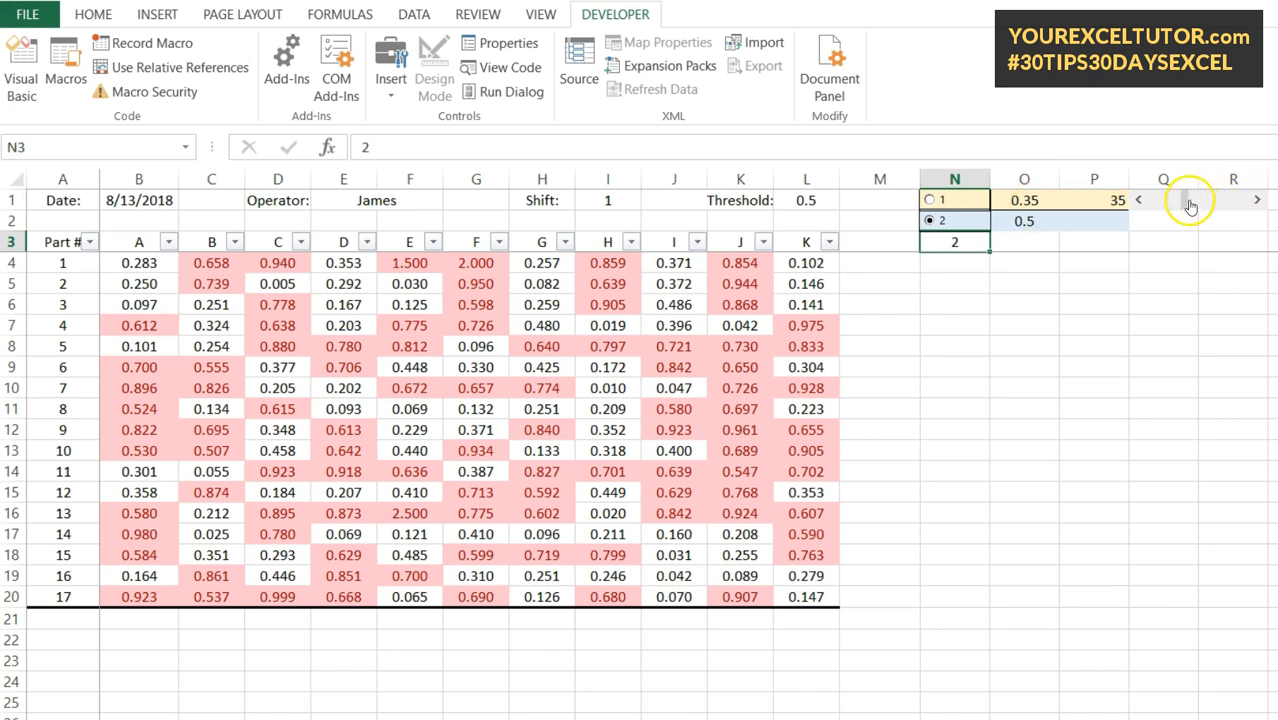
{"action": "left_click_drag", "start_coordinate": [1190, 203], "coordinate": [1221, 198]}
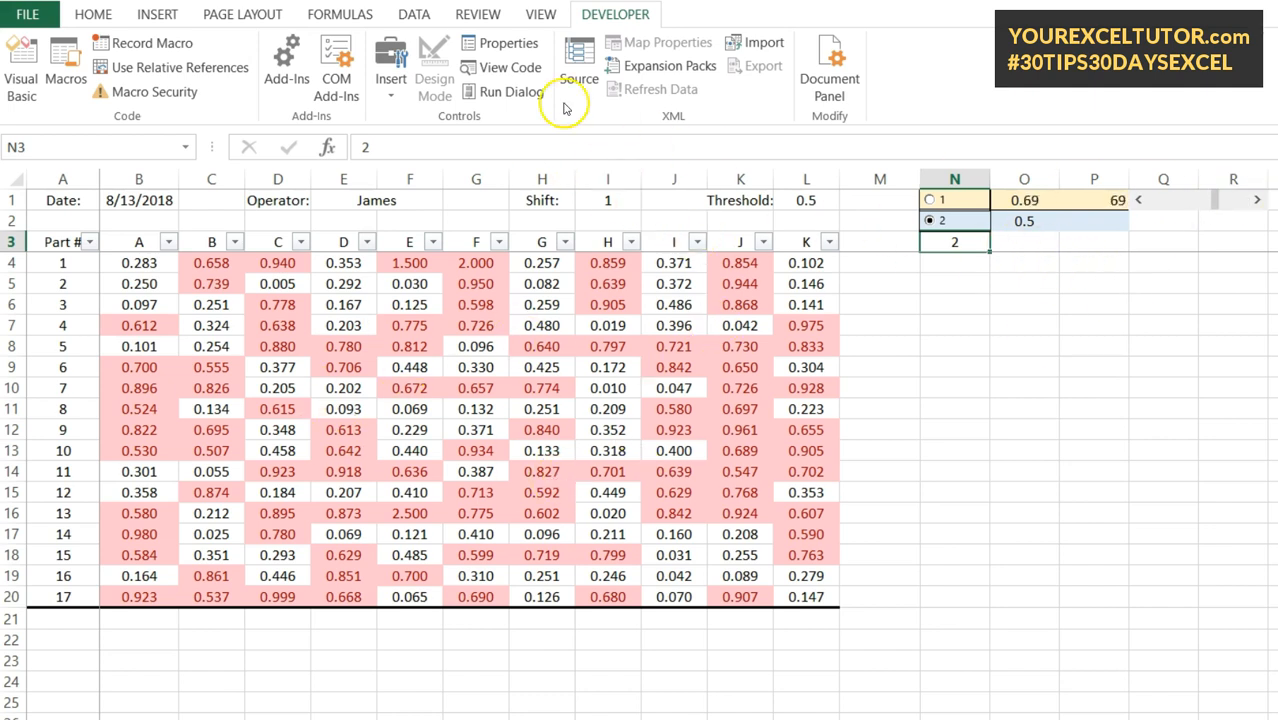
Step: Insert a scroll bar form control below the threshold options, spanning about rows 8 to 18, and narrow it into a slim vertical bar
{"action": "left_click", "coordinate": [389, 64]}
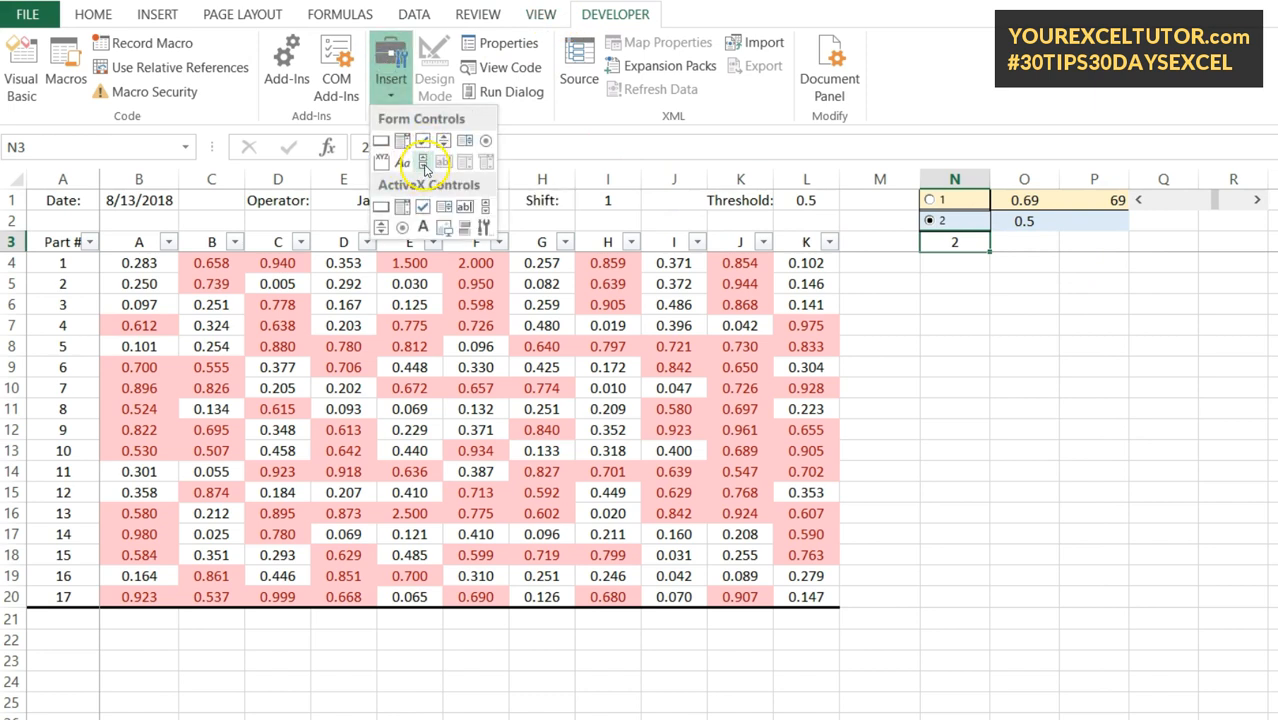
{"action": "left_click", "coordinate": [424, 166]}
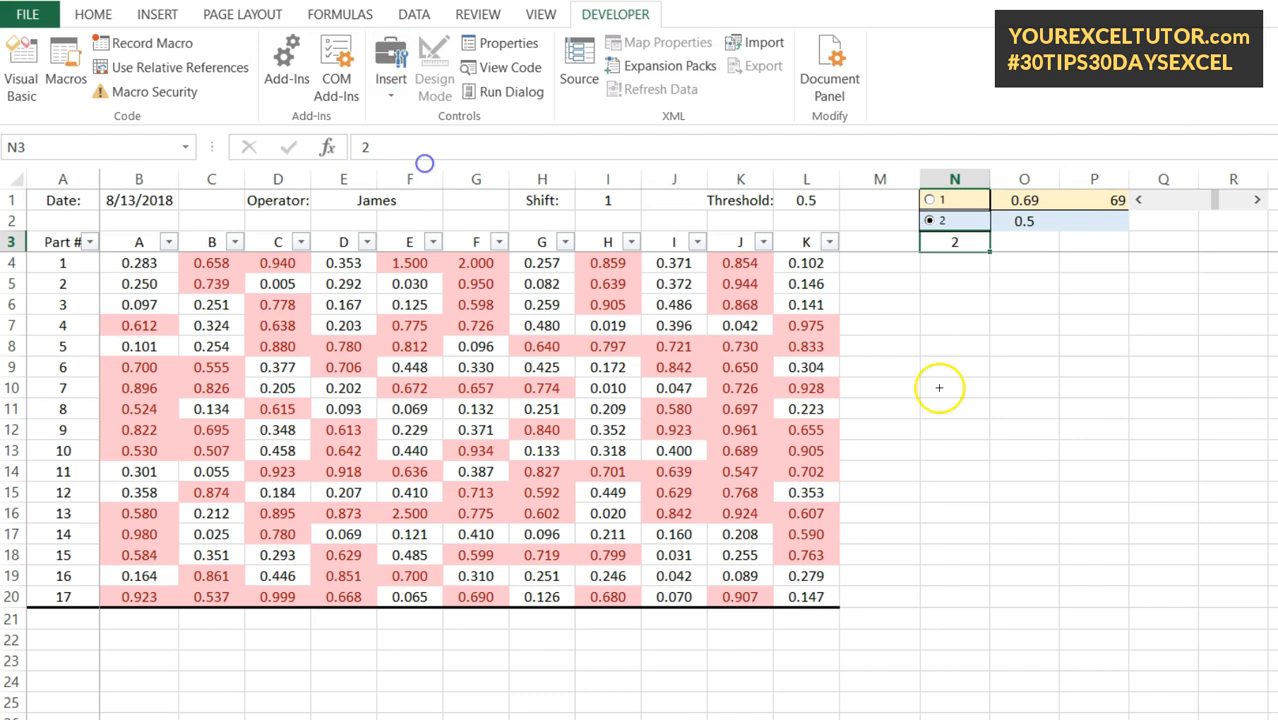
{"action": "left_click_drag", "start_coordinate": [956, 341], "coordinate": [1205, 350]}
{"action": "left_click", "coordinate": [1085, 350]}
{"action": "left_click_drag", "start_coordinate": [1081, 345], "coordinate": [1028, 565]}
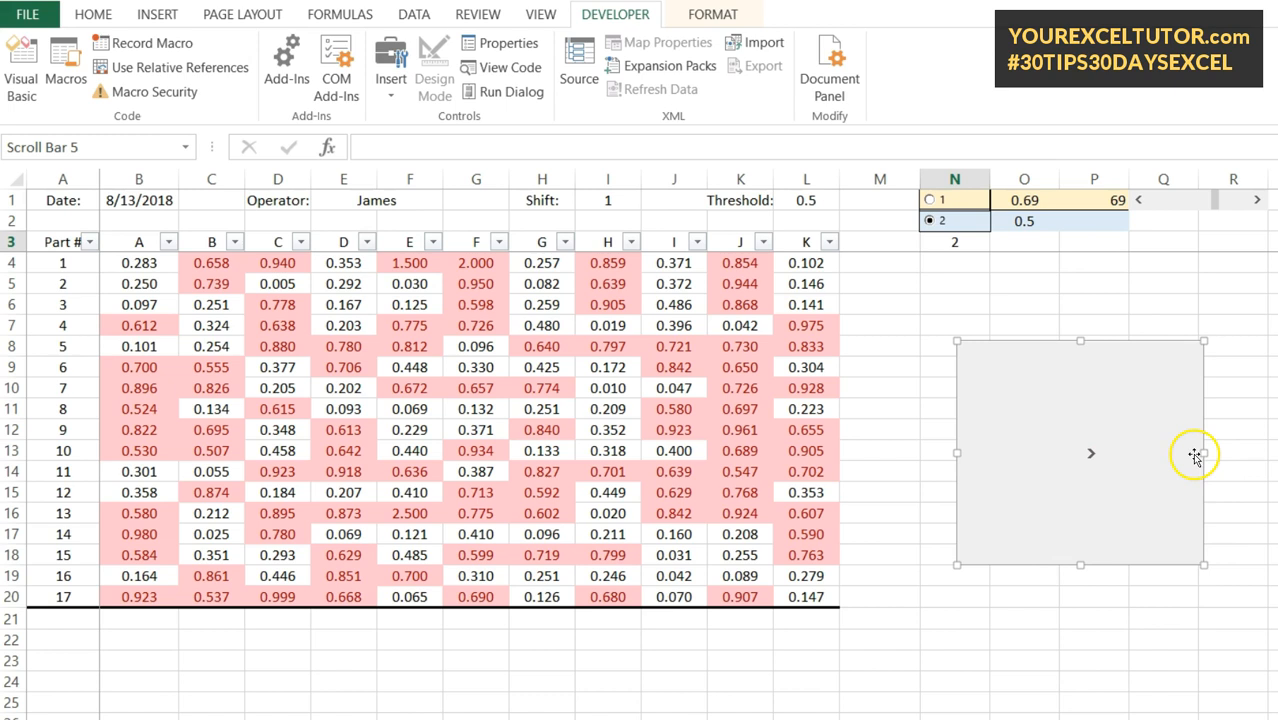
{"action": "left_click_drag", "start_coordinate": [1200, 449], "coordinate": [1003, 455]}
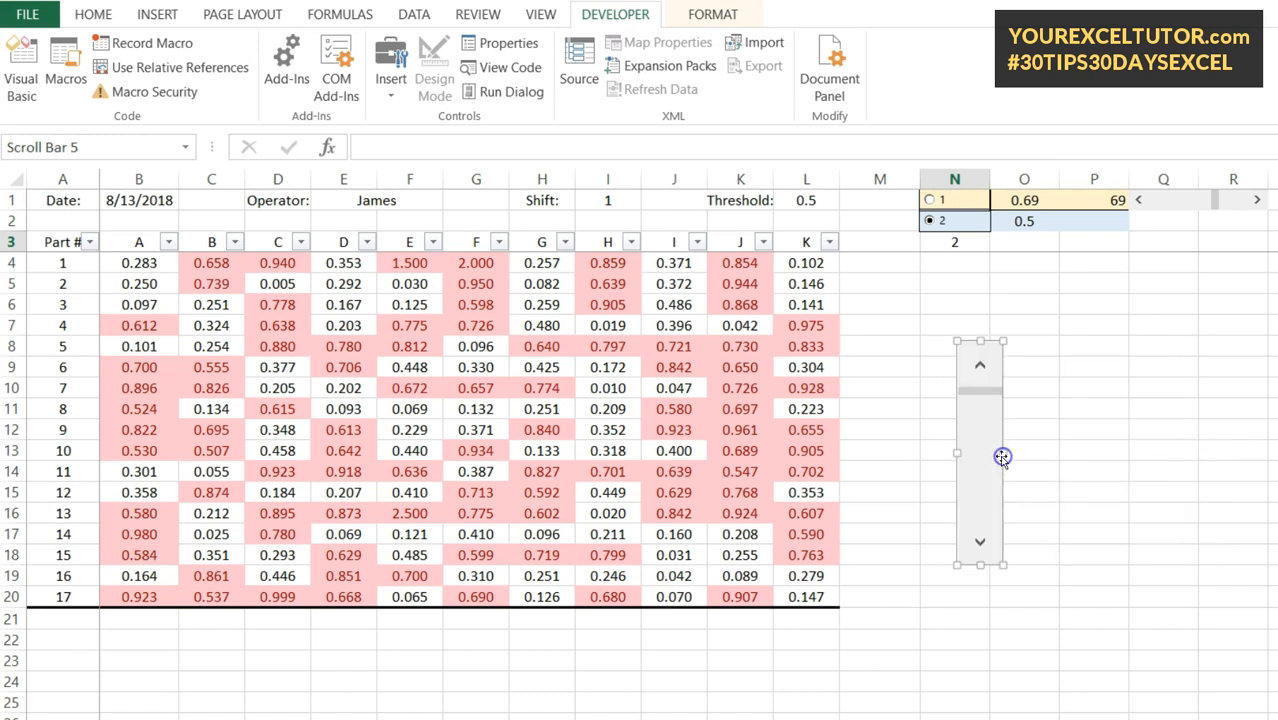
Step: Test the new vertical scroll bar by moving its slider to 32, then examine its control settings without changing them
{"action": "left_click", "coordinate": [1071, 446]}
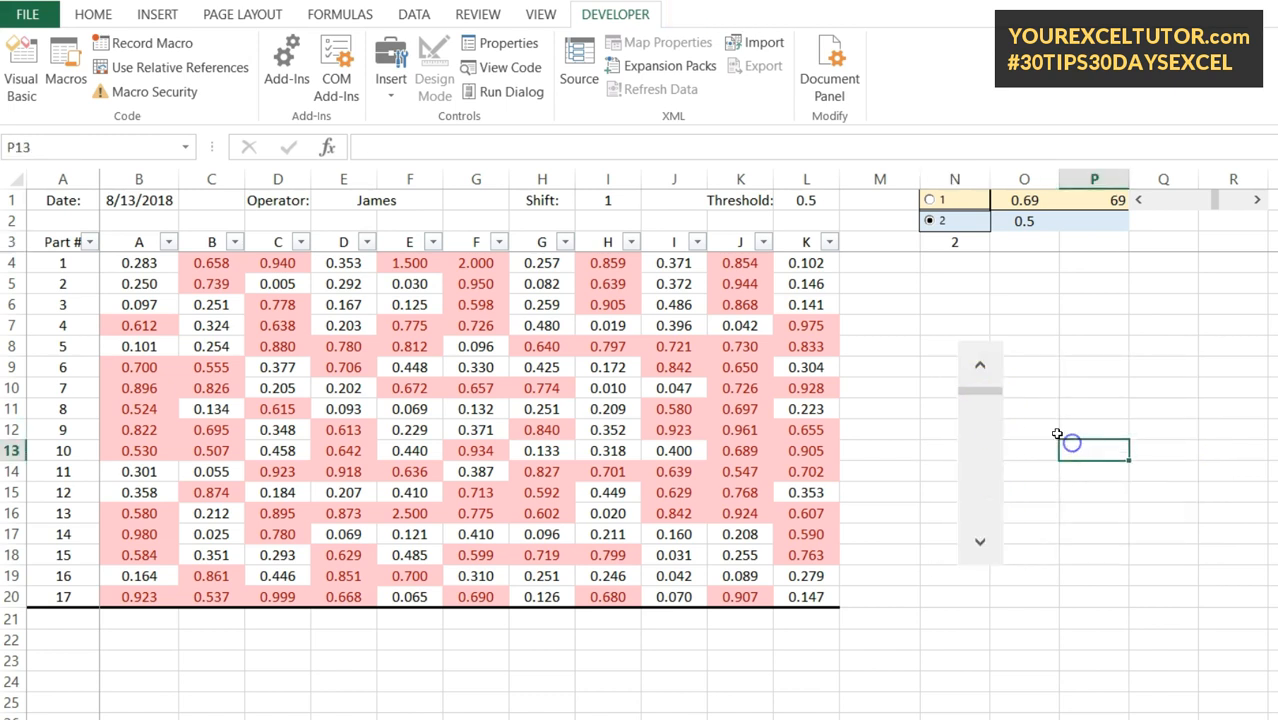
{"action": "left_click_drag", "start_coordinate": [970, 400], "coordinate": [983, 437]}
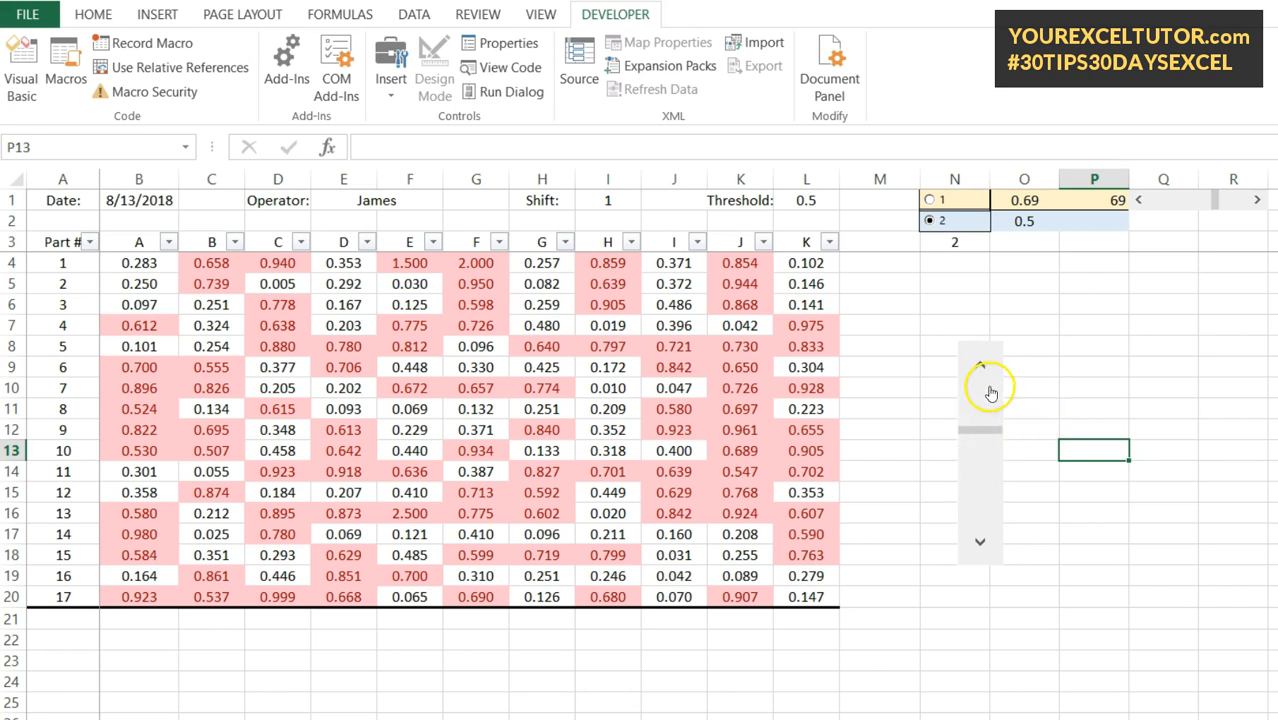
{"action": "right_click", "coordinate": [985, 380]}
{"action": "left_click", "coordinate": [1058, 566]}
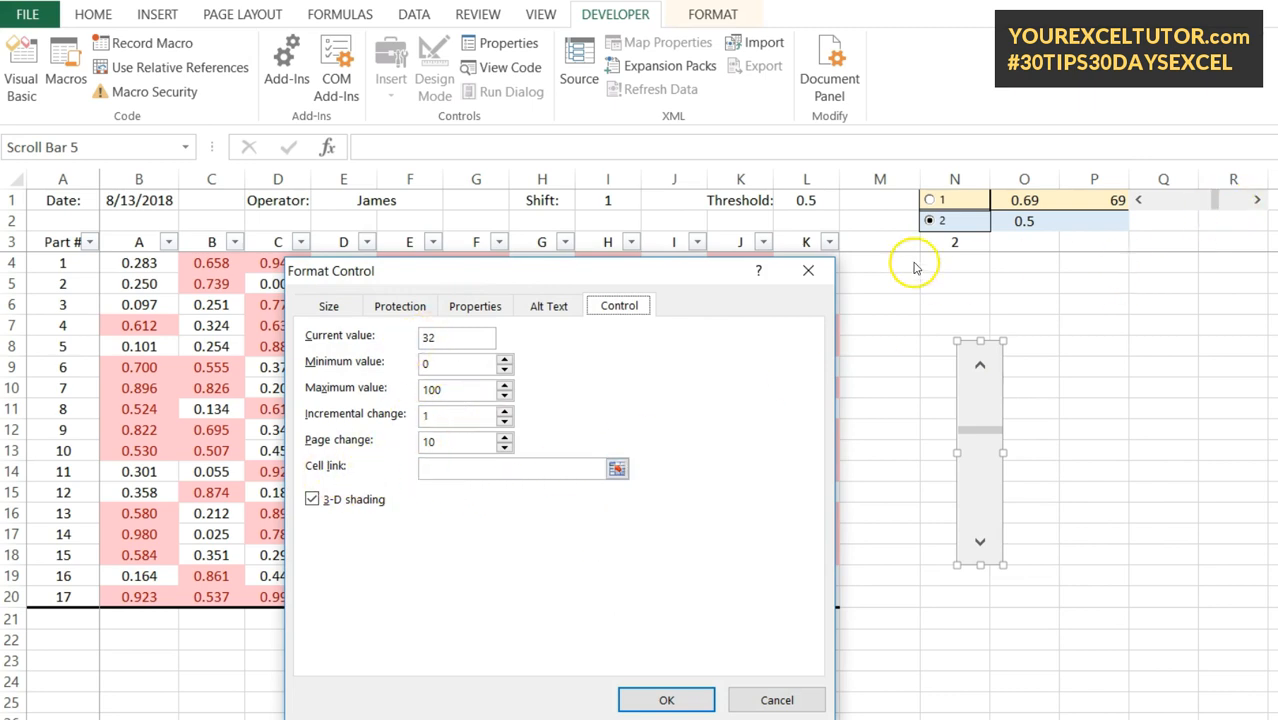
{"action": "left_click", "coordinate": [808, 270]}
Step: Cut the new vertical scroll bar from the sheet
{"action": "right_click", "coordinate": [985, 383]}
{"action": "left_click", "coordinate": [1021, 396]}
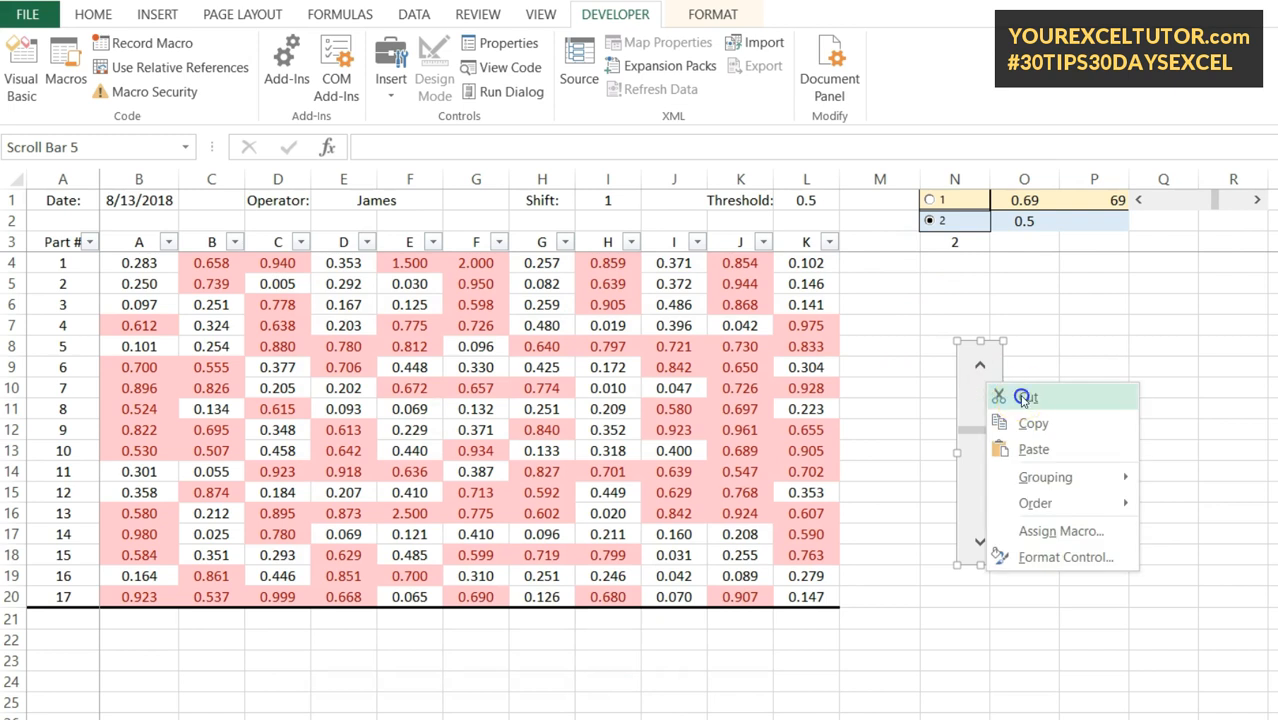
Step: Examine the existing horizontal scroll bar's value limits, increments and cell link, then close the settings unchanged and deselect the bar
{"action": "right_click", "coordinate": [1173, 201]}
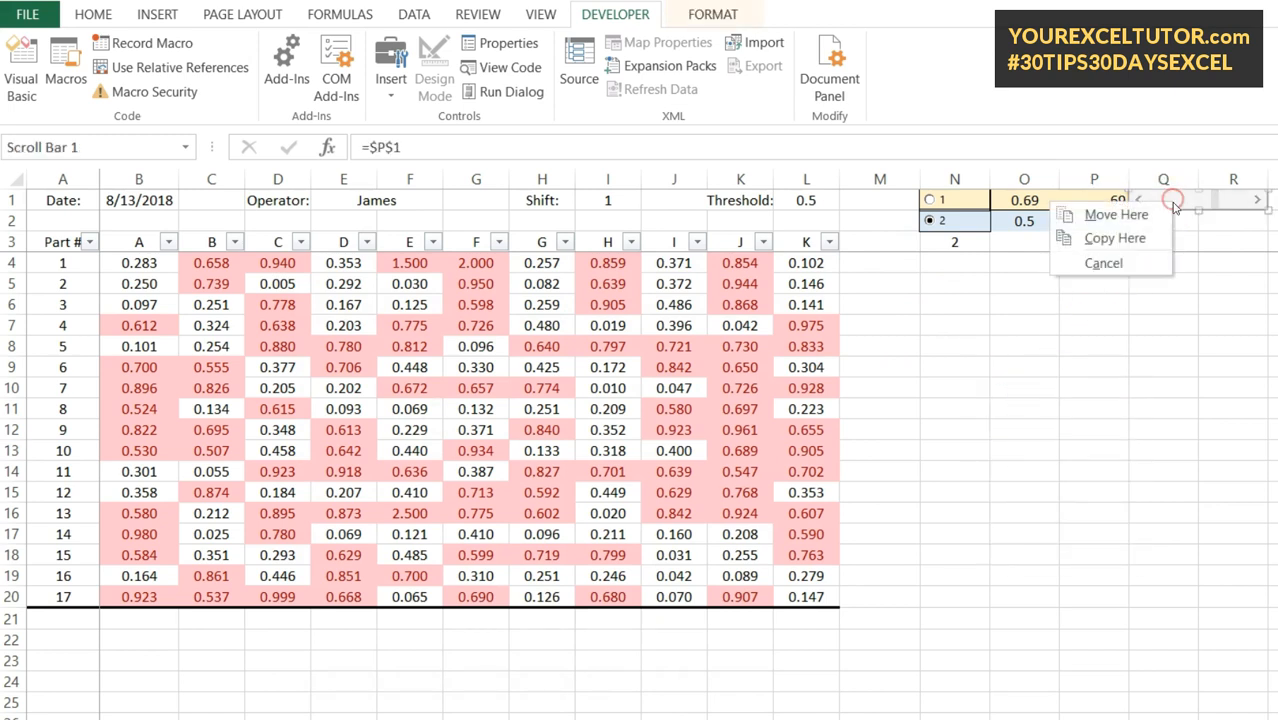
{"action": "left_click", "coordinate": [1140, 262]}
{"action": "left_click", "coordinate": [1183, 301]}
{"action": "right_click", "coordinate": [1180, 213]}
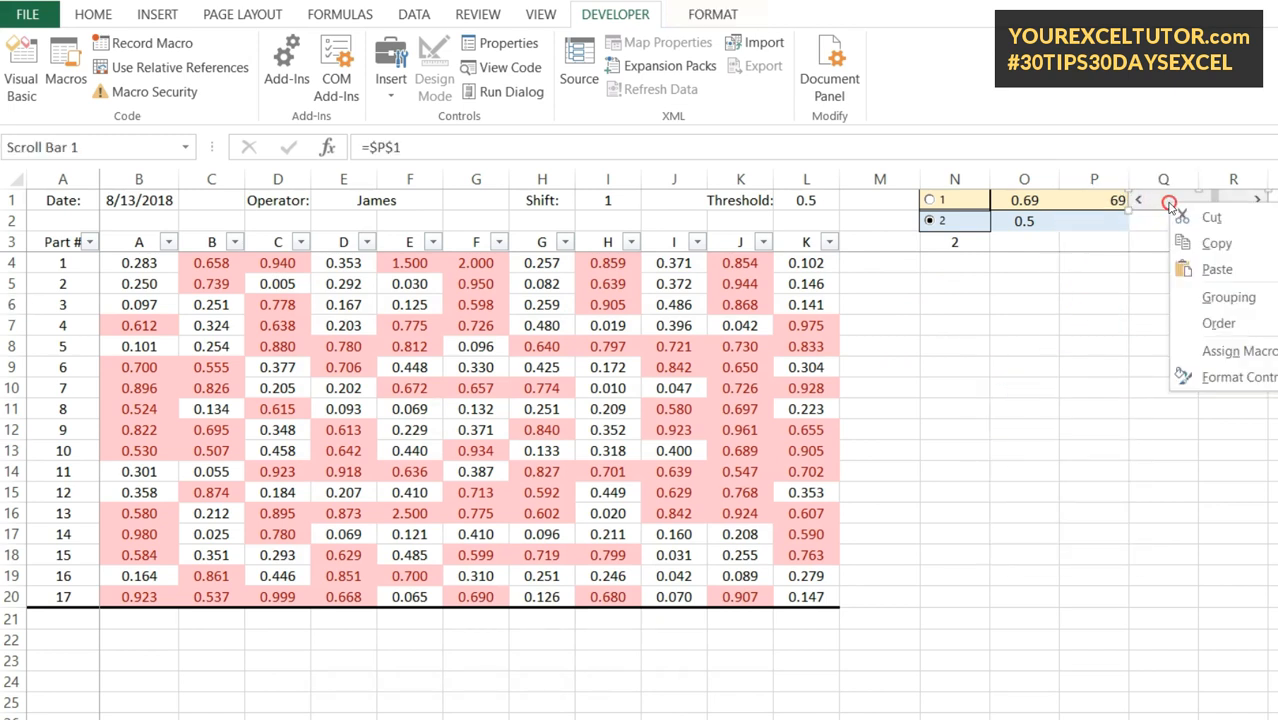
{"action": "left_click", "coordinate": [1212, 374]}
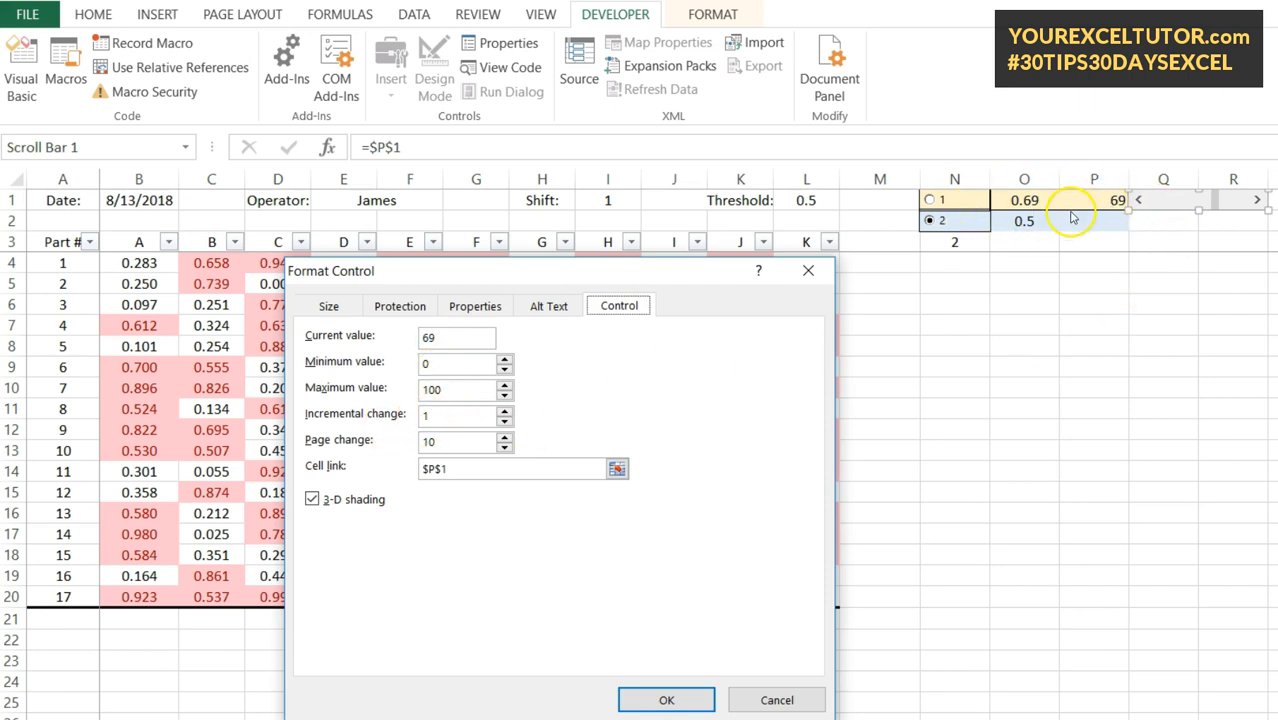
{"action": "left_click_drag", "start_coordinate": [520, 280], "coordinate": [1095, 260]}
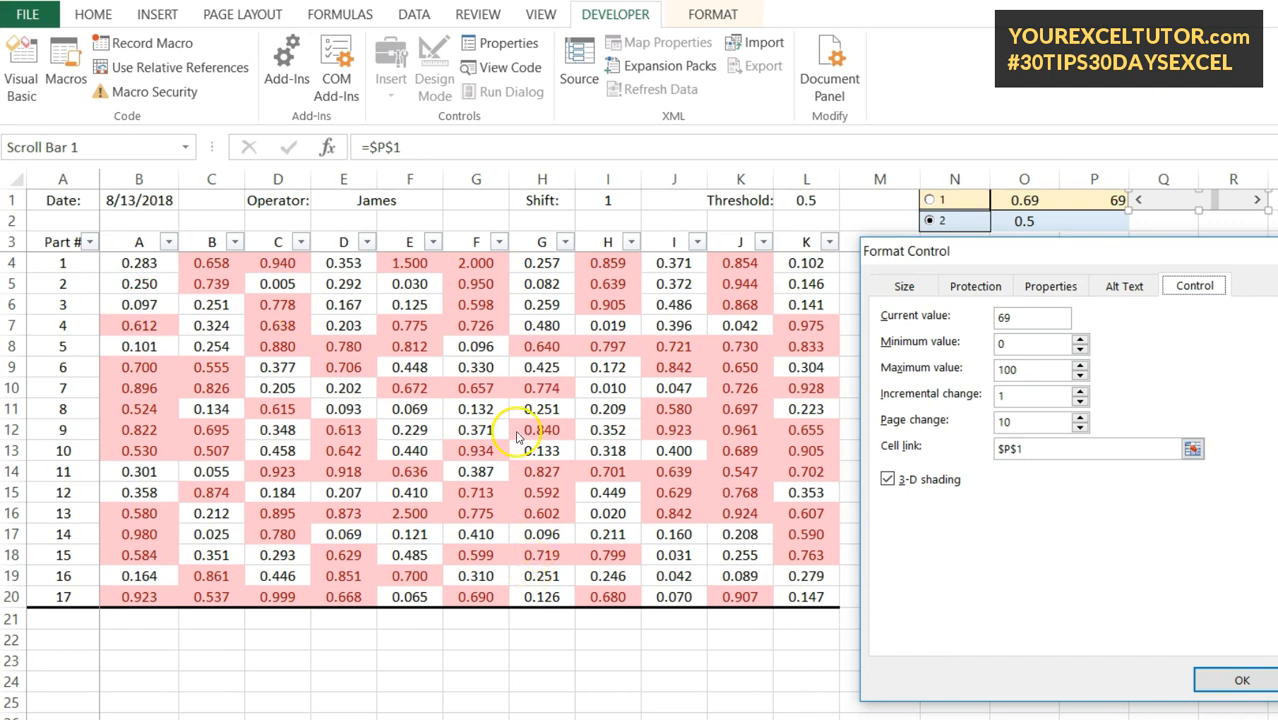
{"action": "left_click_drag", "start_coordinate": [1100, 264], "coordinate": [747, 322]}
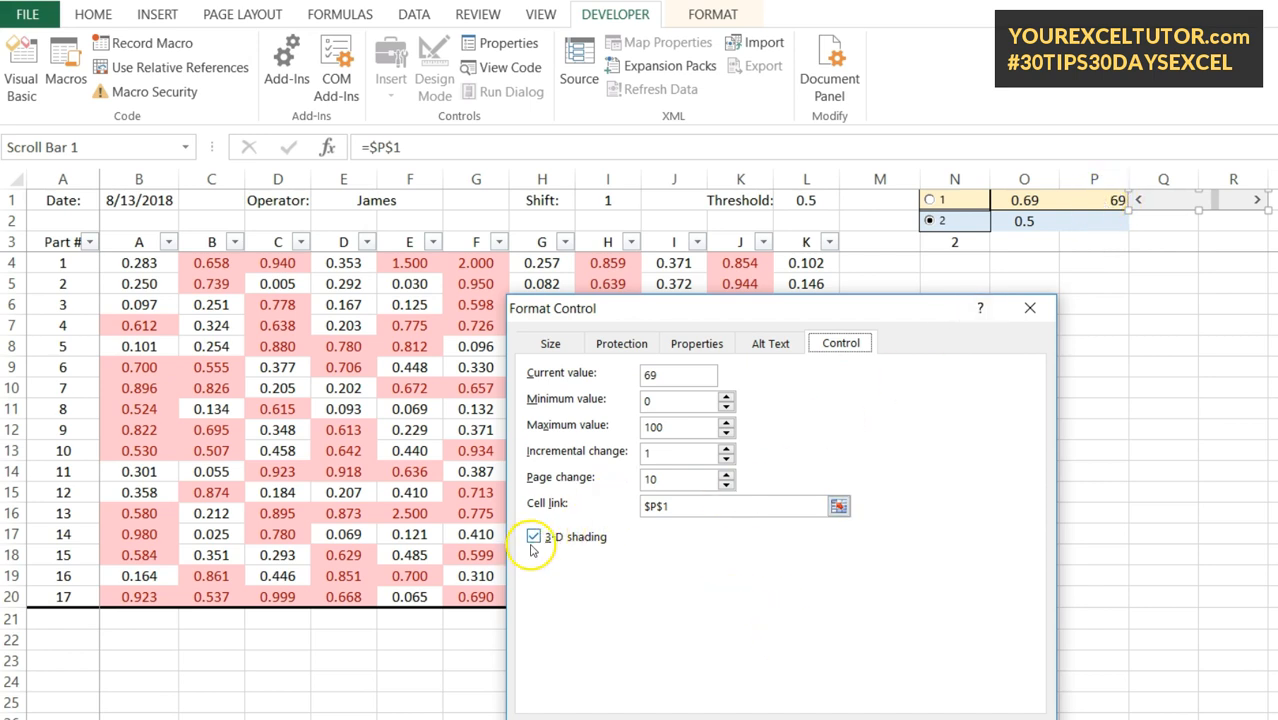
{"action": "left_click", "coordinate": [890, 718]}
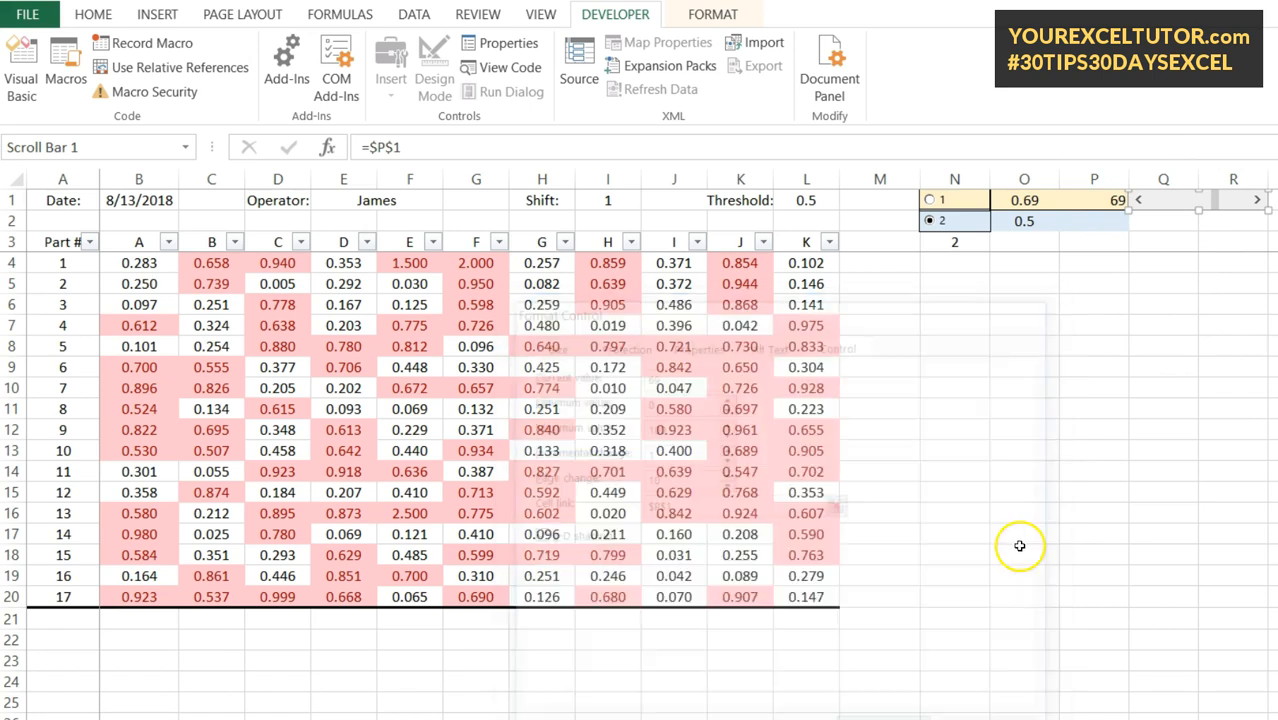
{"action": "left_click", "coordinate": [1259, 312]}
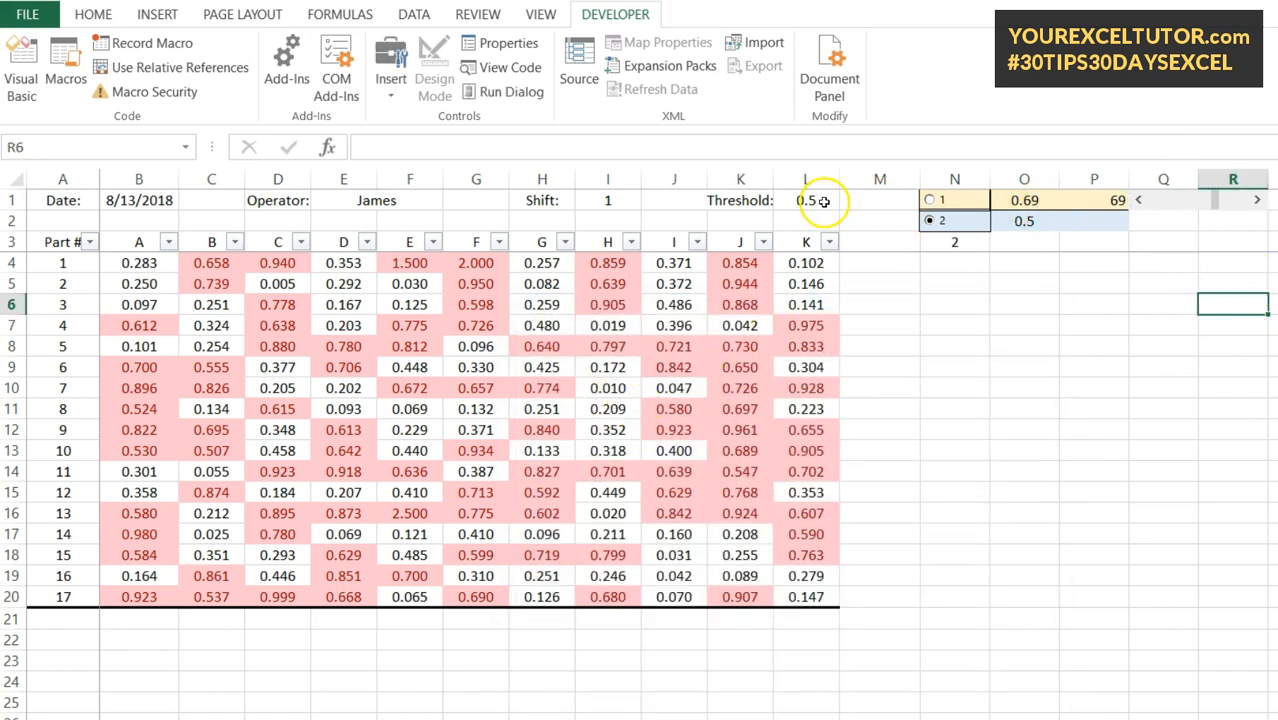
Step: Switch the threshold choice to option 1 and examine the formulas in threshold cell L1 and in O1
{"action": "left_click", "coordinate": [937, 200]}
{"action": "left_click", "coordinate": [808, 199]}
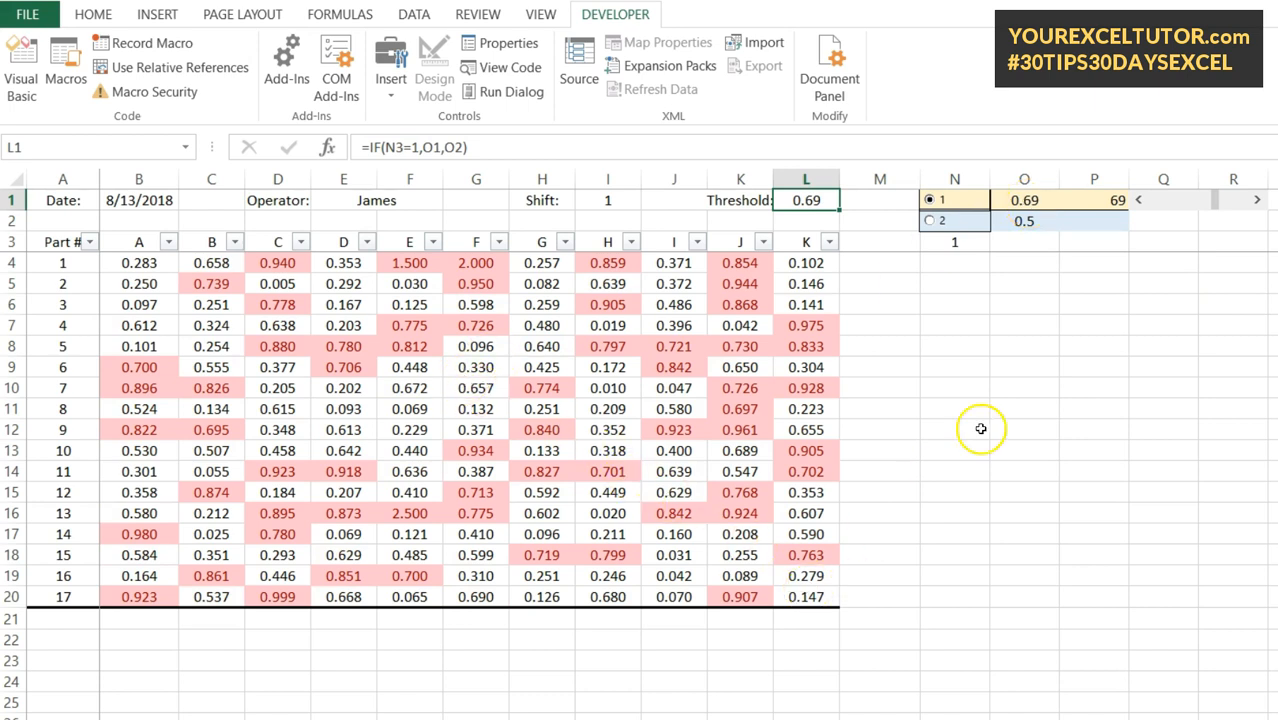
{"action": "left_click", "coordinate": [1042, 198]}
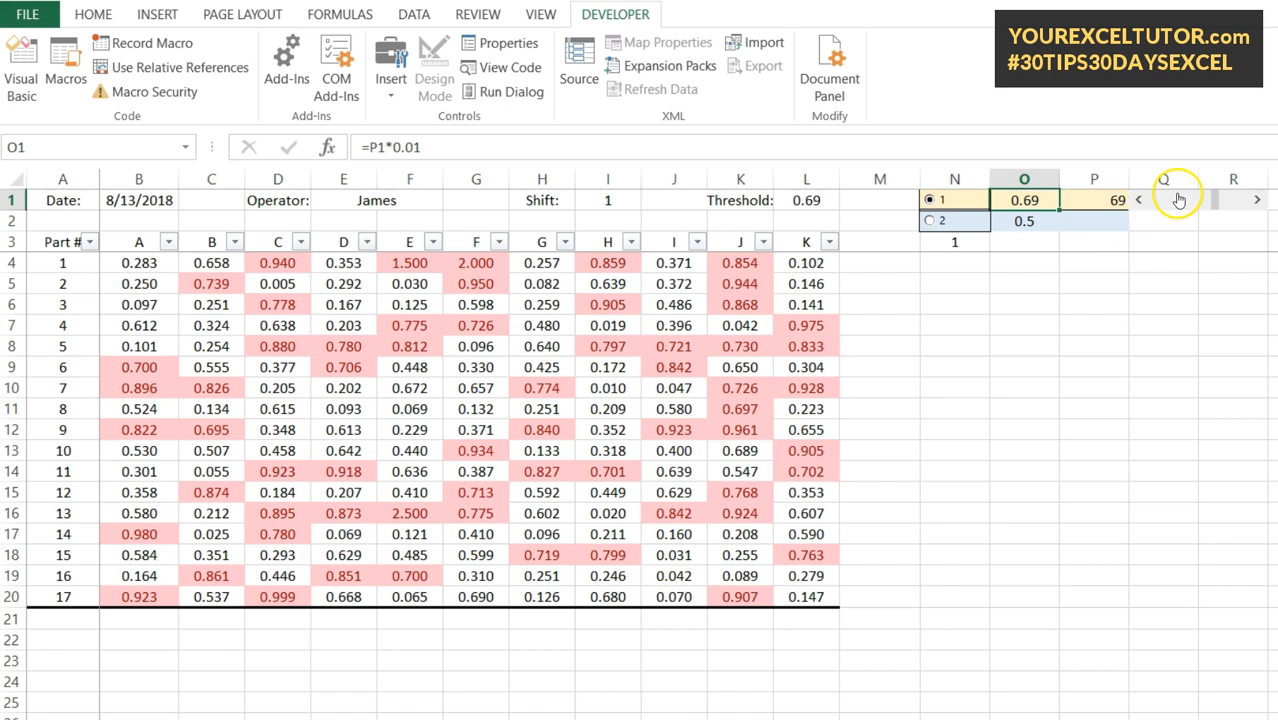
Step: Choose option 2 and set its threshold in O2 to 0.7, then choose option 1 and move its scroll bar to 42
{"action": "left_click", "coordinate": [935, 222]}
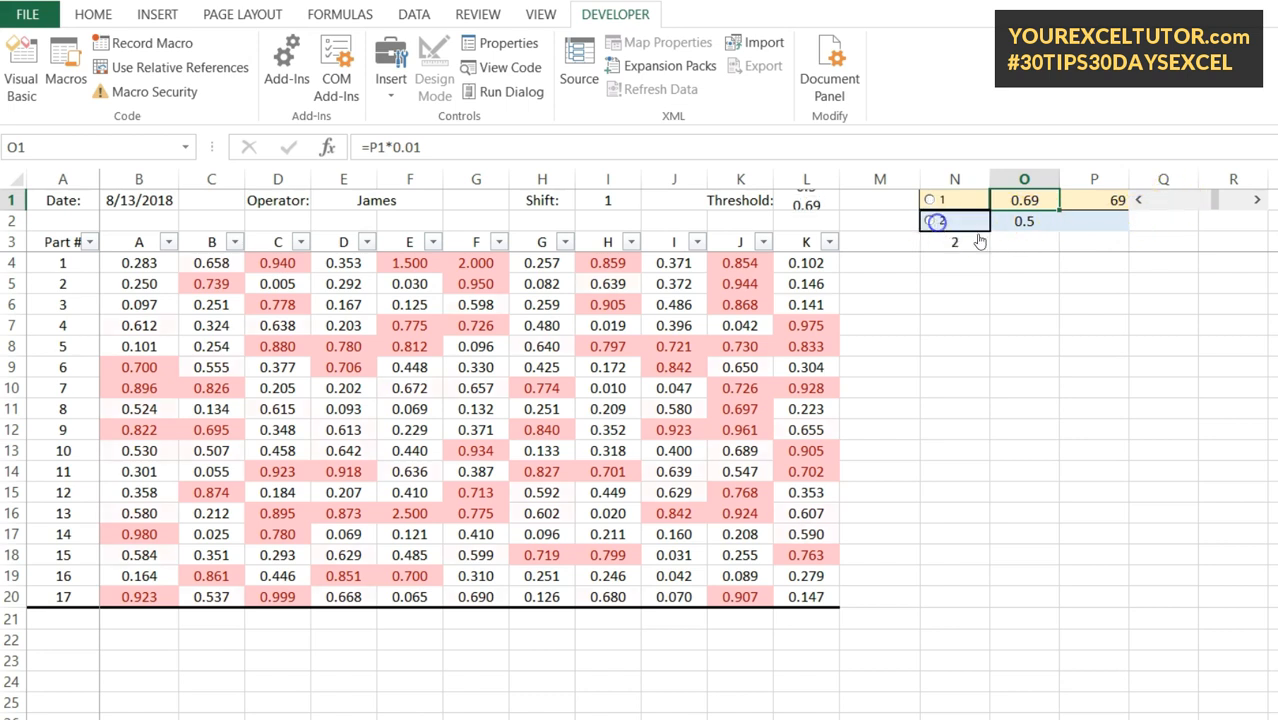
{"action": "left_click", "coordinate": [1030, 221]}
{"action": "type", "text": ".7"}
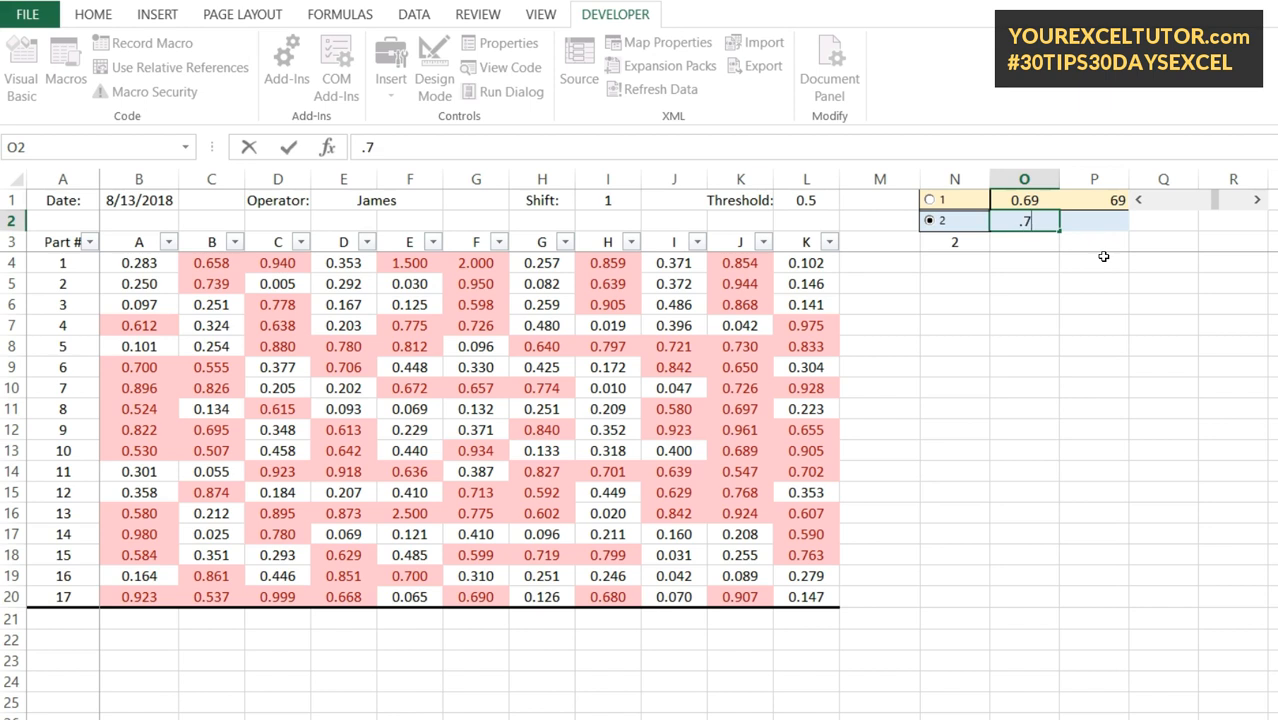
{"action": "key", "text": "Return"}
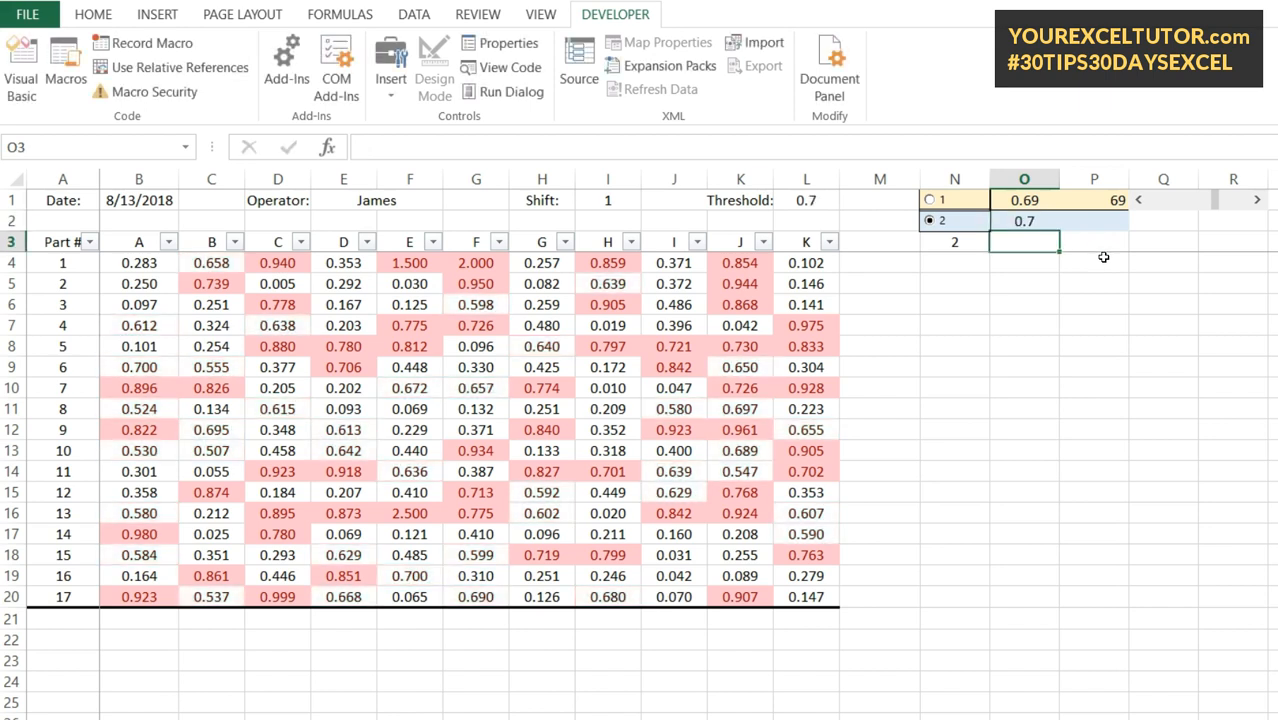
{"action": "left_click", "coordinate": [938, 201]}
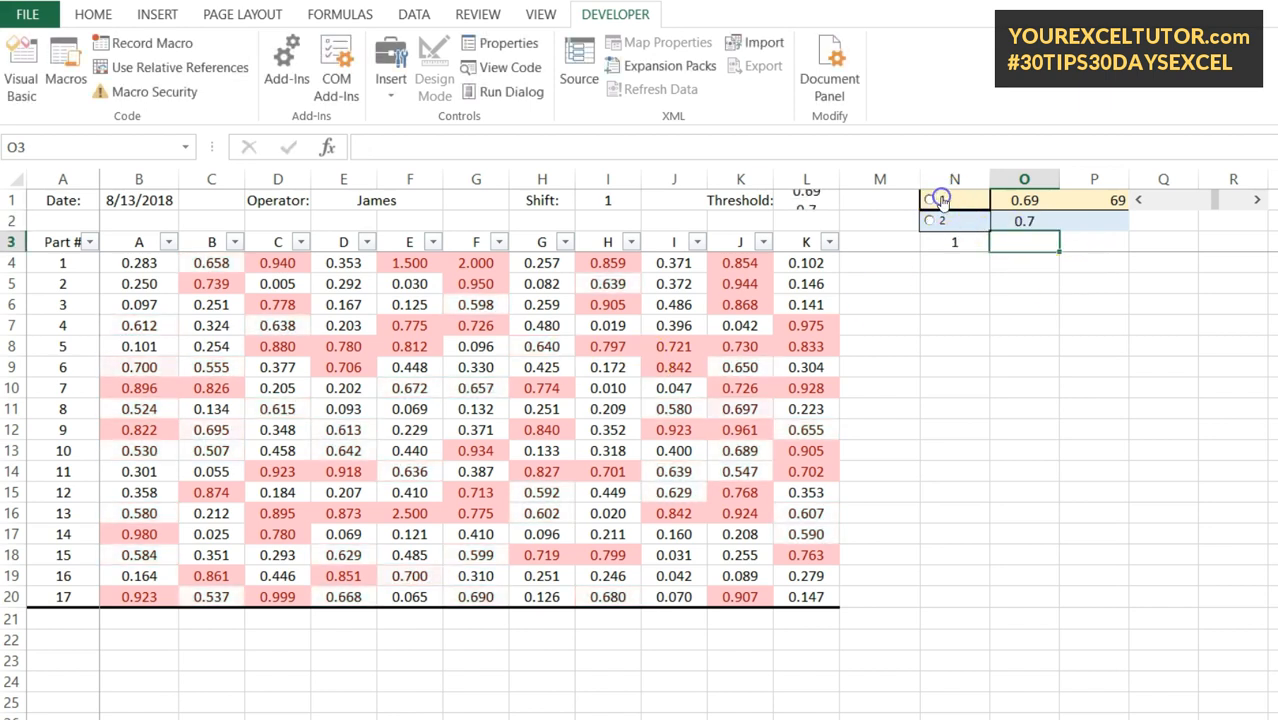
{"action": "mouse_move", "coordinate": [1217, 203]}
{"action": "left_mouse_down"}
{"action": "mouse_move", "coordinate": [1175, 203]}
{"action": "mouse_move", "coordinate": [1229, 201]}
{"action": "mouse_move", "coordinate": [1163, 204]}
{"action": "mouse_move", "coordinate": [1193, 201]}
{"action": "left_mouse_up"}
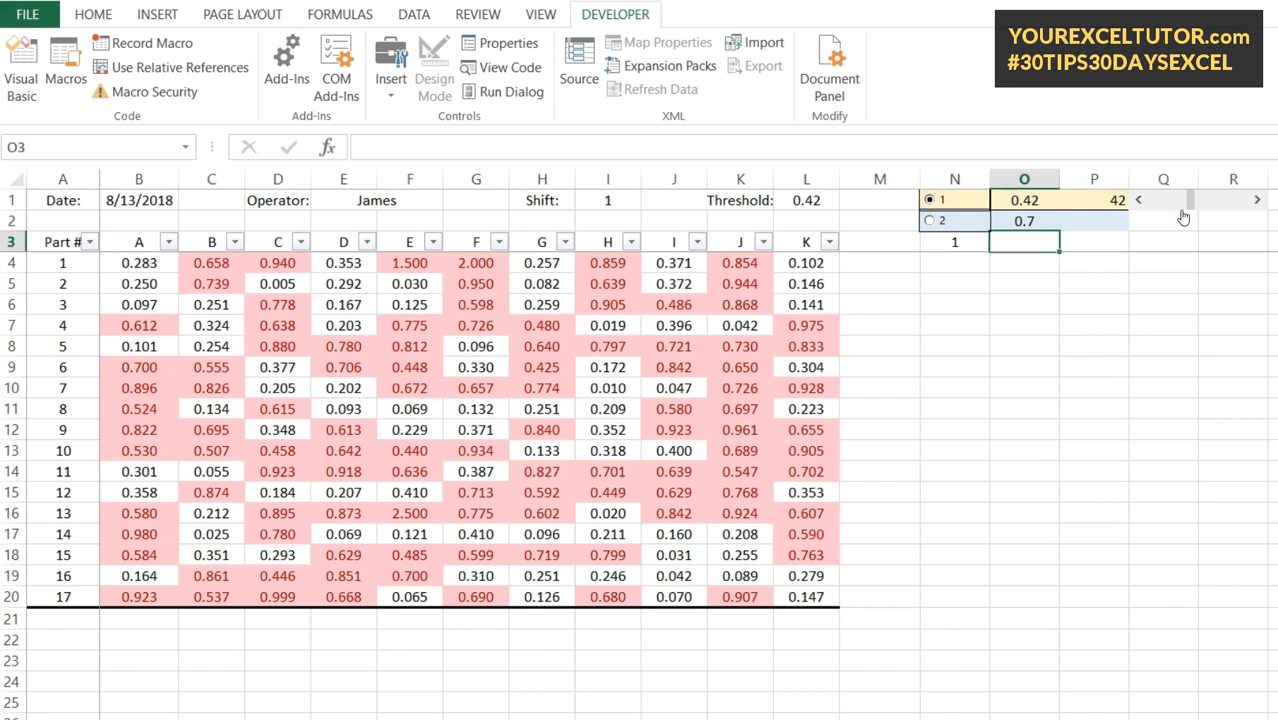
Step: Switch the threshold choice to option 2 and set its value in O2 to 0.2
{"action": "left_click", "coordinate": [942, 221]}
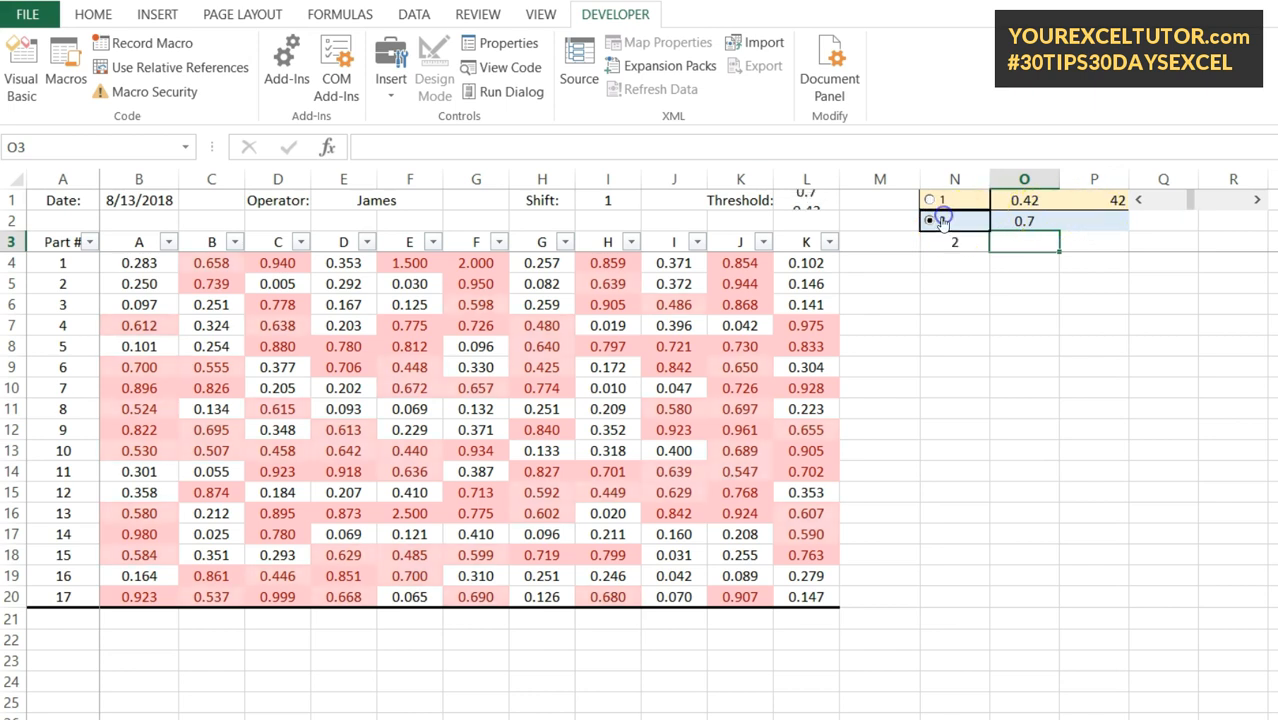
{"action": "left_click", "coordinate": [1042, 221]}
{"action": "type", "text": "0.2"}
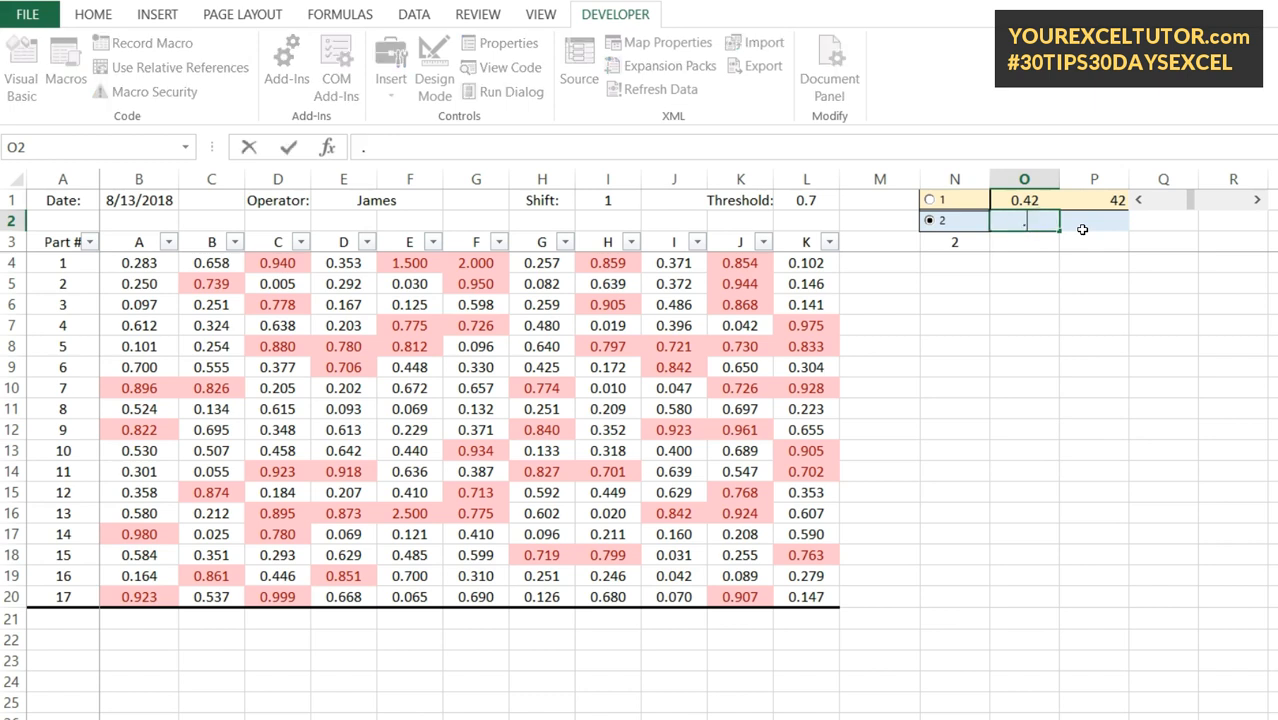
{"action": "key", "text": "Return"}
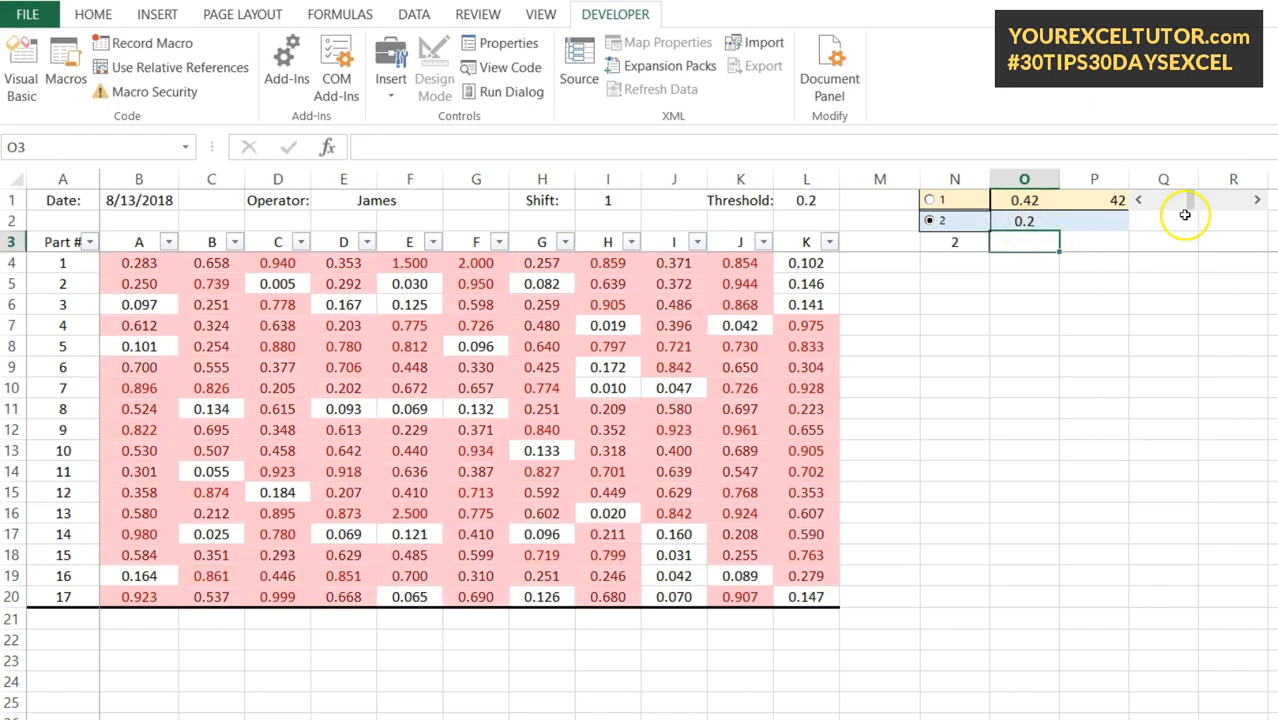
Step: Switch the threshold choice to option 1 and run the horizontal scroll bar down and up, ending at 37
{"action": "left_click", "coordinate": [1169, 204]}
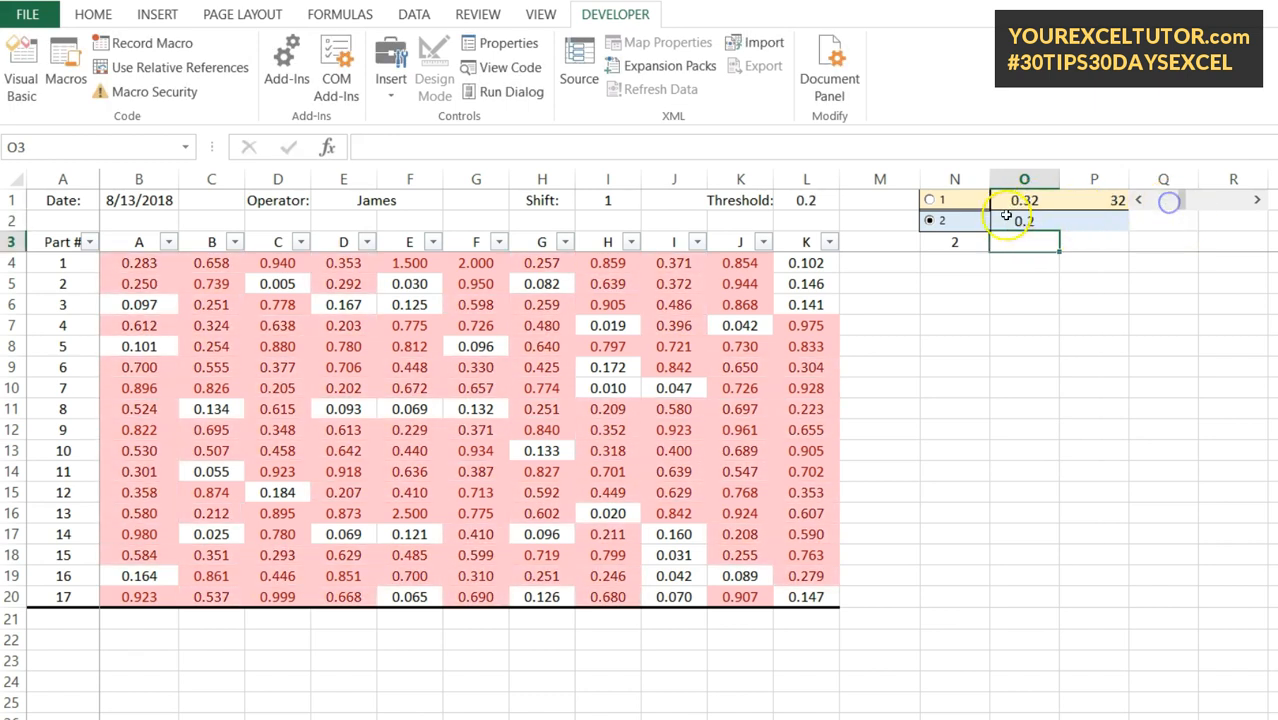
{"action": "left_click", "coordinate": [1169, 204]}
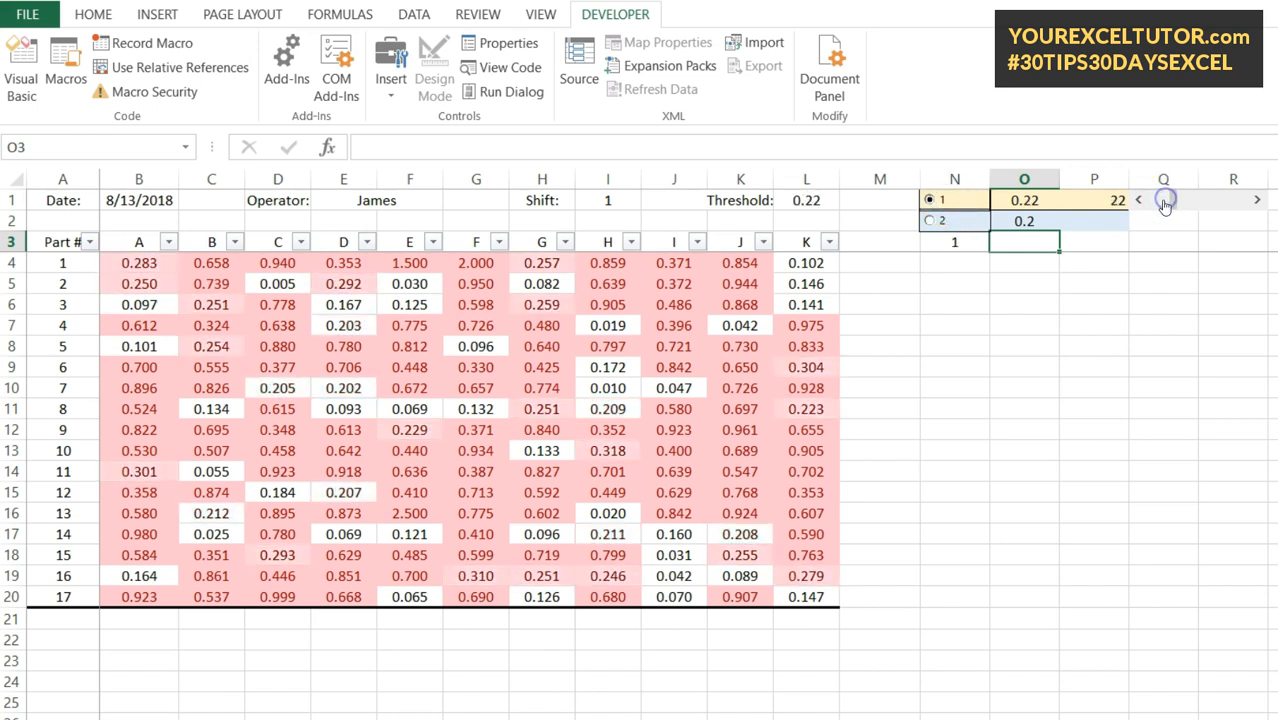
{"action": "left_click", "coordinate": [1219, 203]}
{"action": "left_click", "coordinate": [1219, 203]}
{"action": "left_click", "coordinate": [1217, 206]}
{"action": "left_click", "coordinate": [1217, 206]}
{"action": "left_click_drag", "start_coordinate": [1217, 206], "coordinate": [1186, 199]}
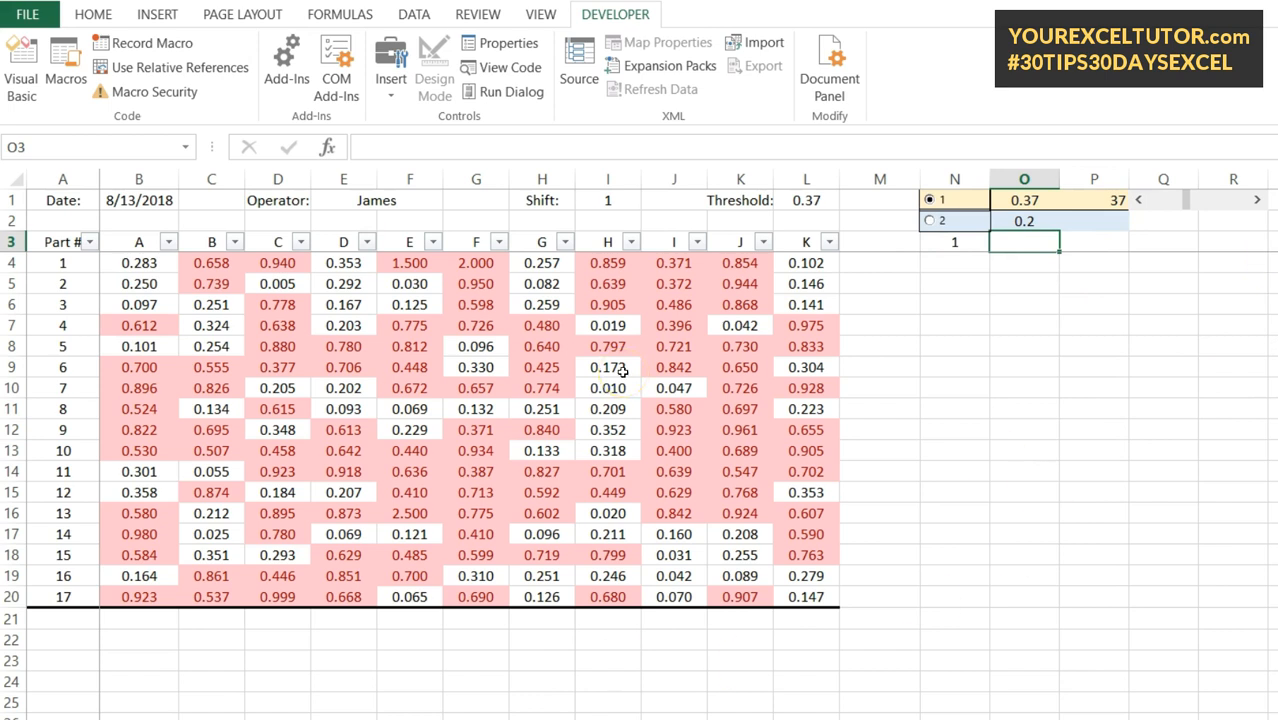
Step: Show the commands for inserting objects into the sheet
{"action": "left_click", "coordinate": [155, 20]}
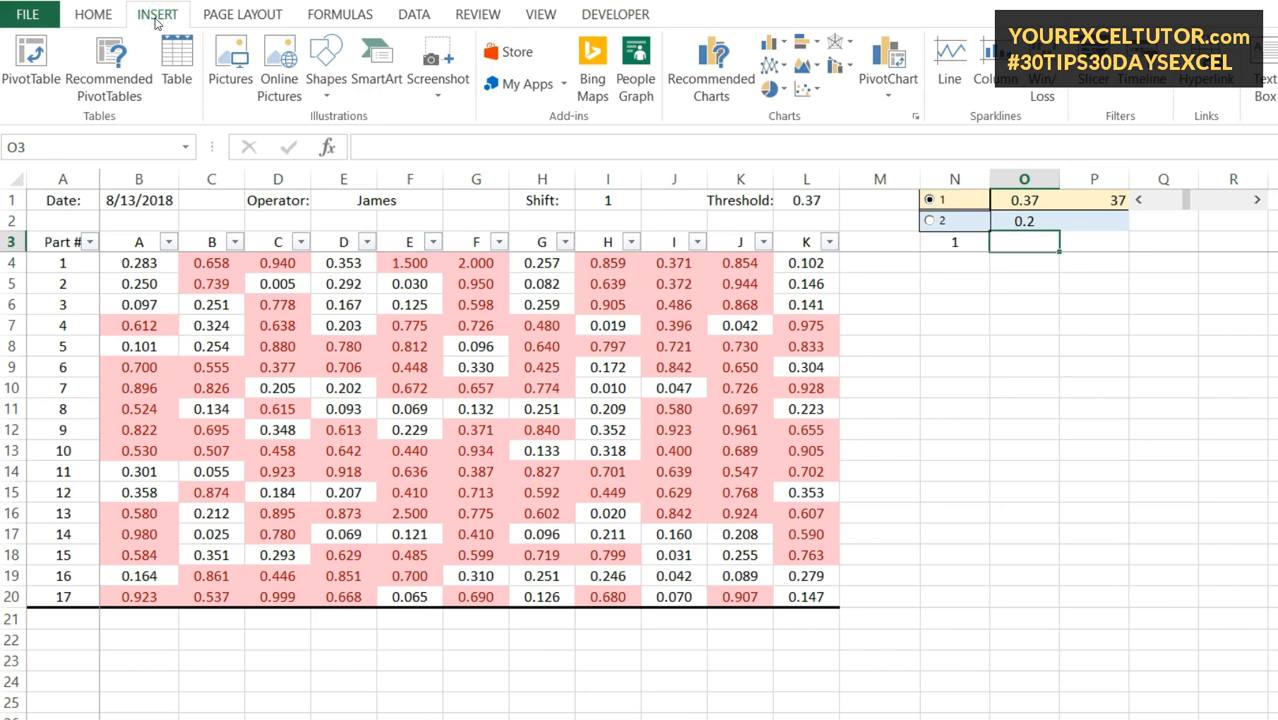